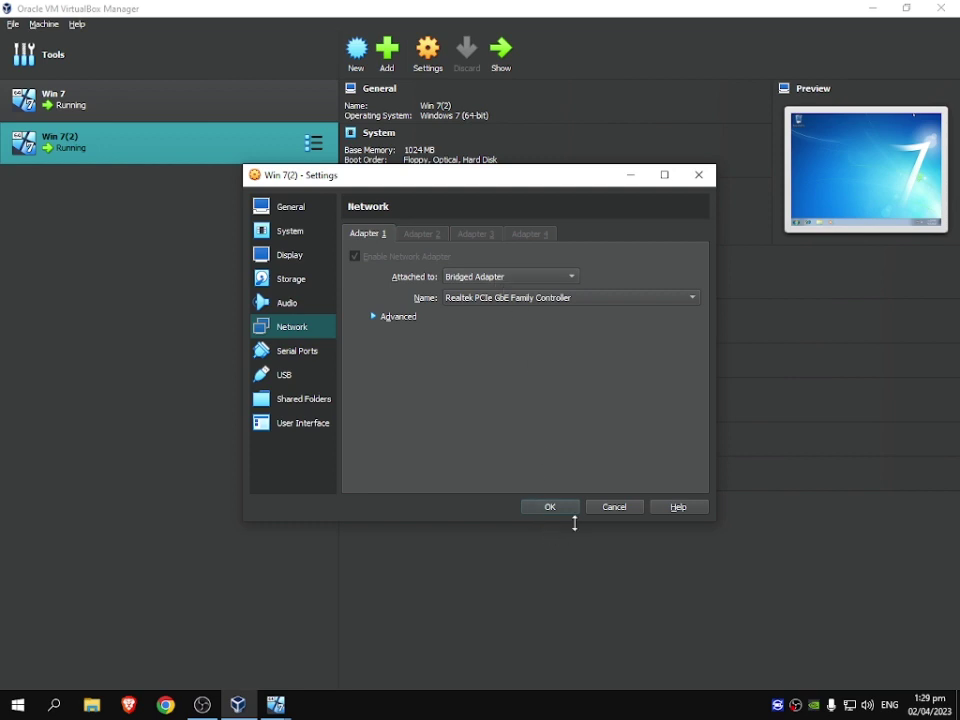
Attach network Adapter 1 of the Win 7(2) machine to Bridged Adapter and apply the settings.
left_click(476, 274)
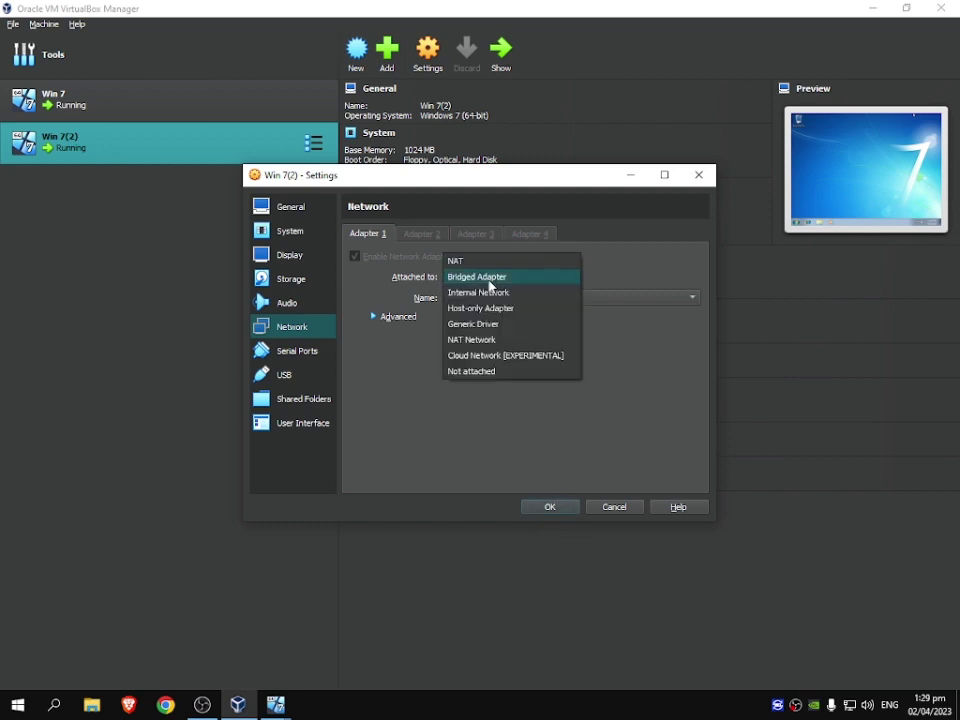
left_click(489, 278)
left_click(551, 507)
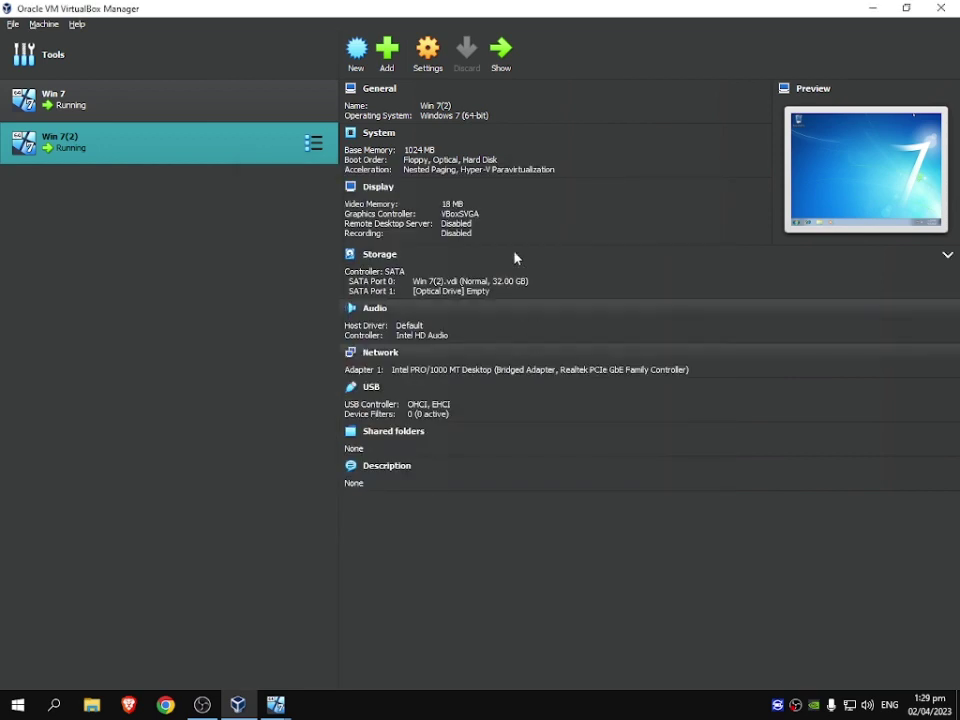
Attach network Adapter 1 of the Win 7 machine to Bridged Adapter and apply the settings.
left_click(210, 102)
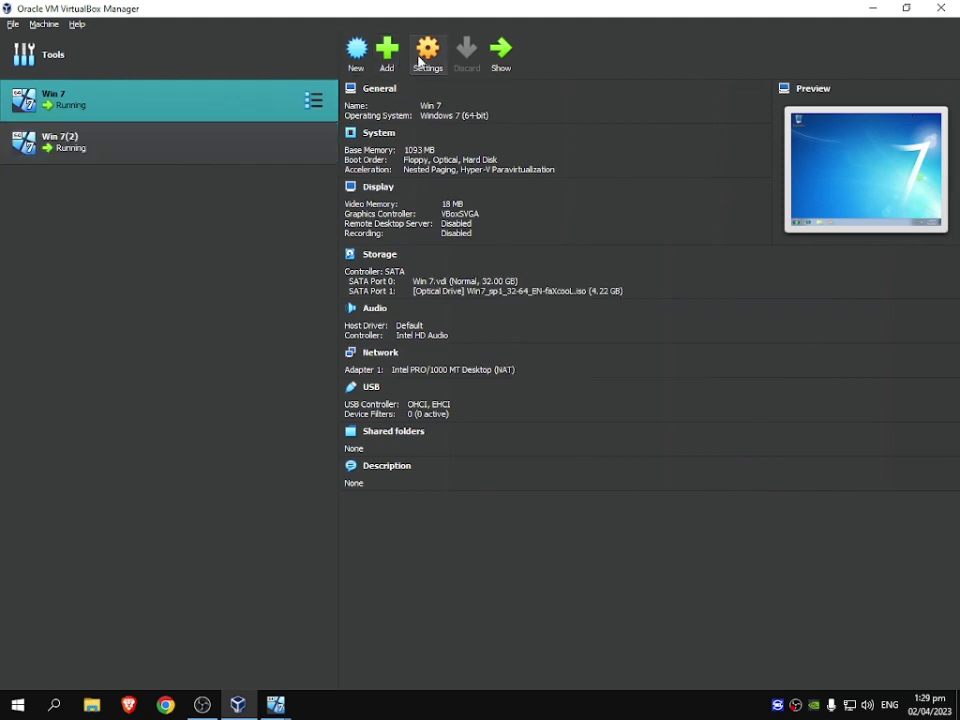
key("ctrl+s")
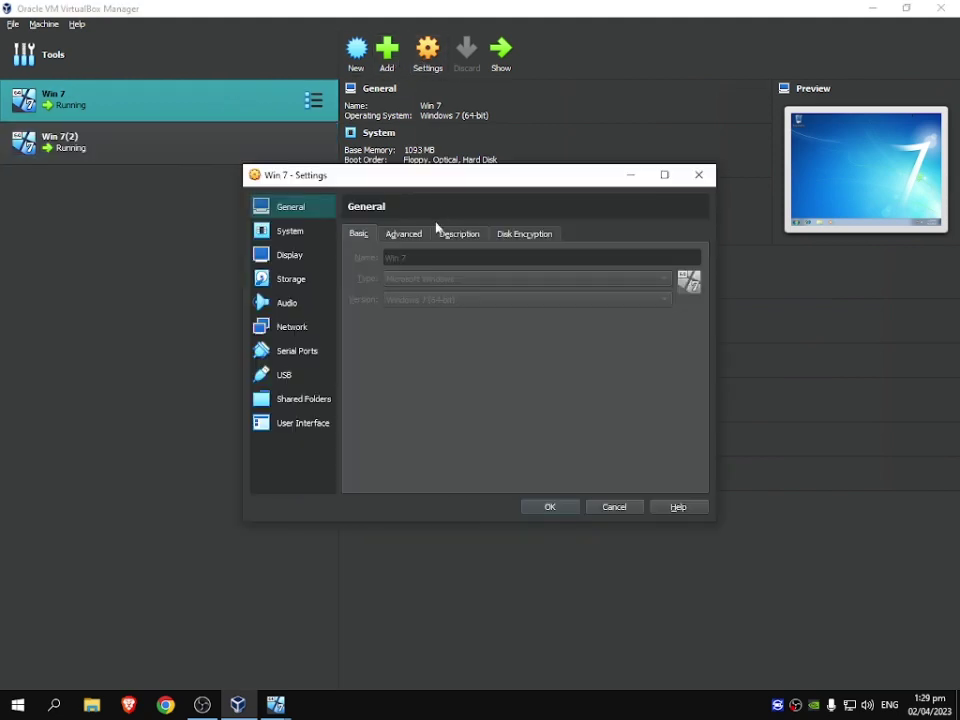
left_click(294, 328)
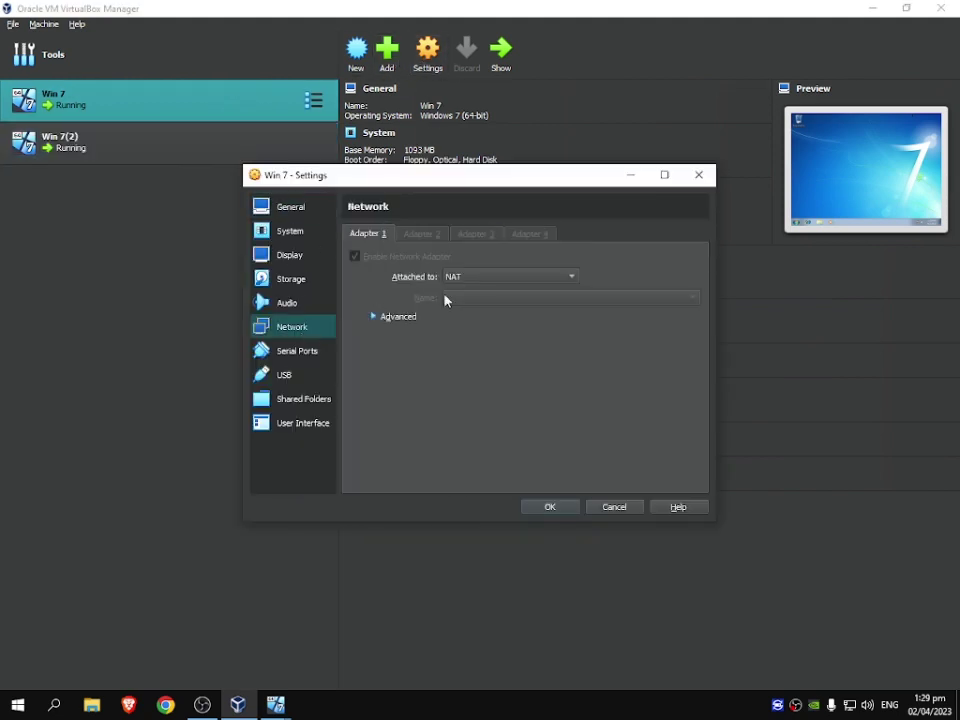
left_click(469, 278)
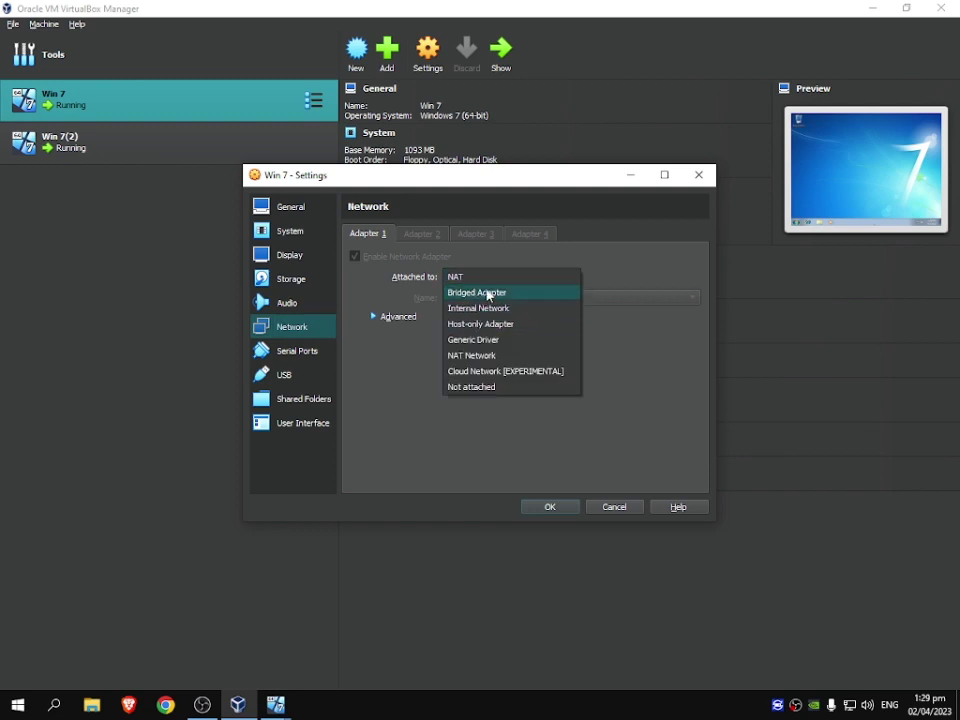
left_click(489, 293)
left_click(552, 509)
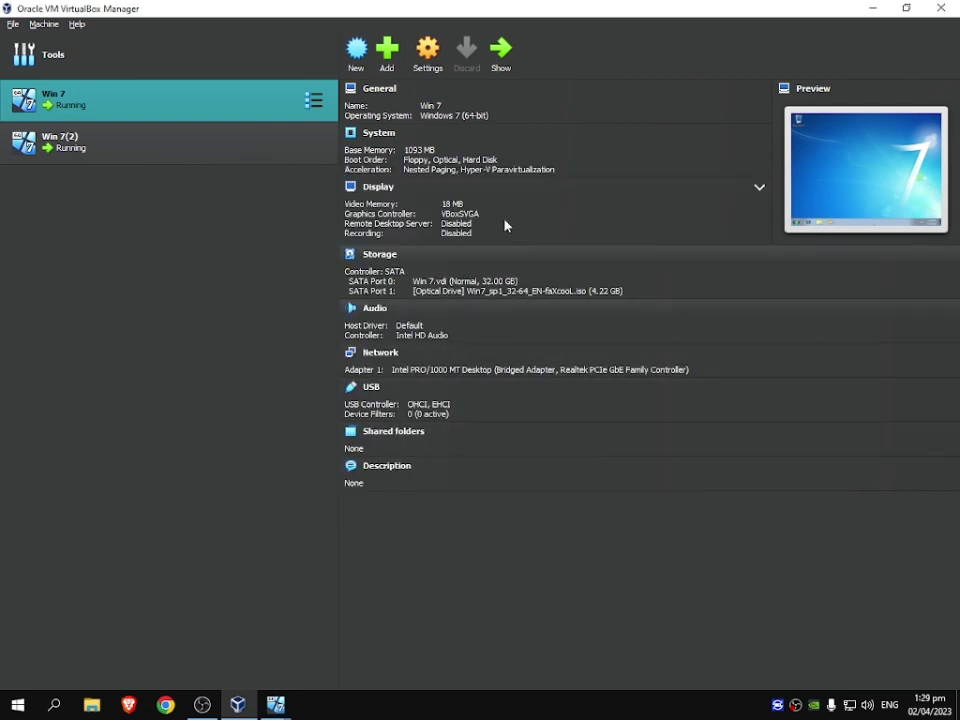
Minimize the VirtualBox Manager and set the network location to Public network in both virtual machines.
left_click(871, 9)
left_click(638, 552)
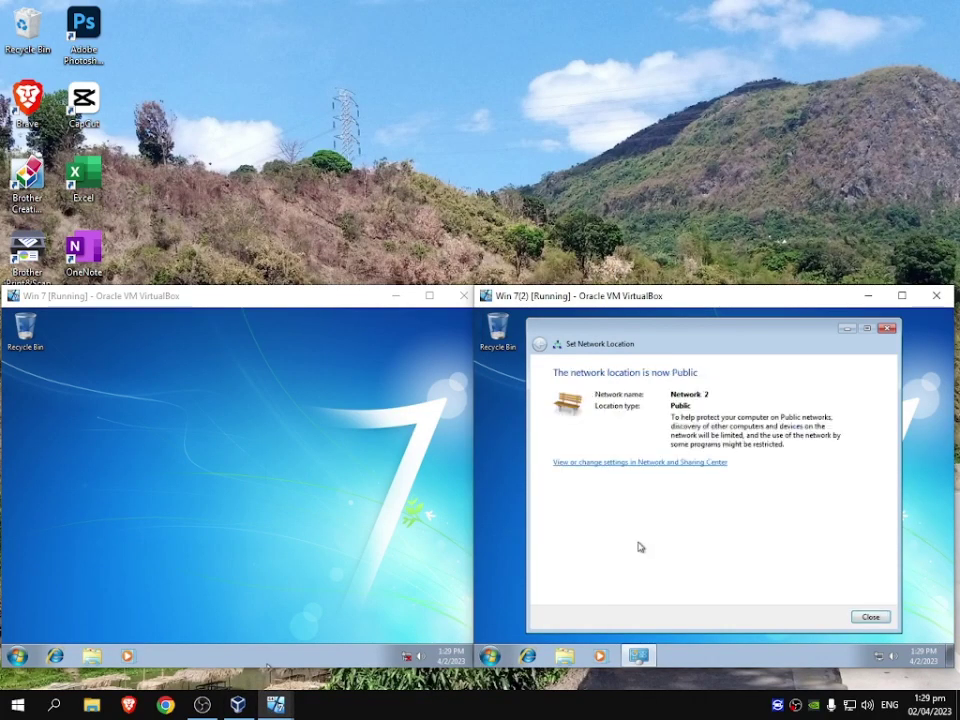
left_click(871, 617)
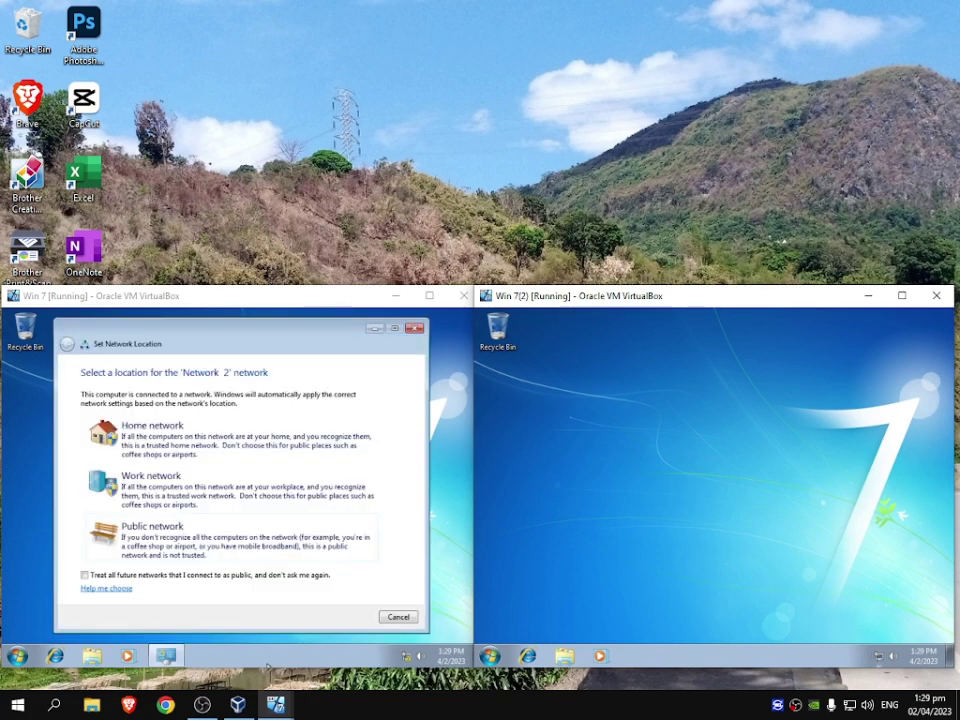
left_click(292, 538)
left_click(398, 617)
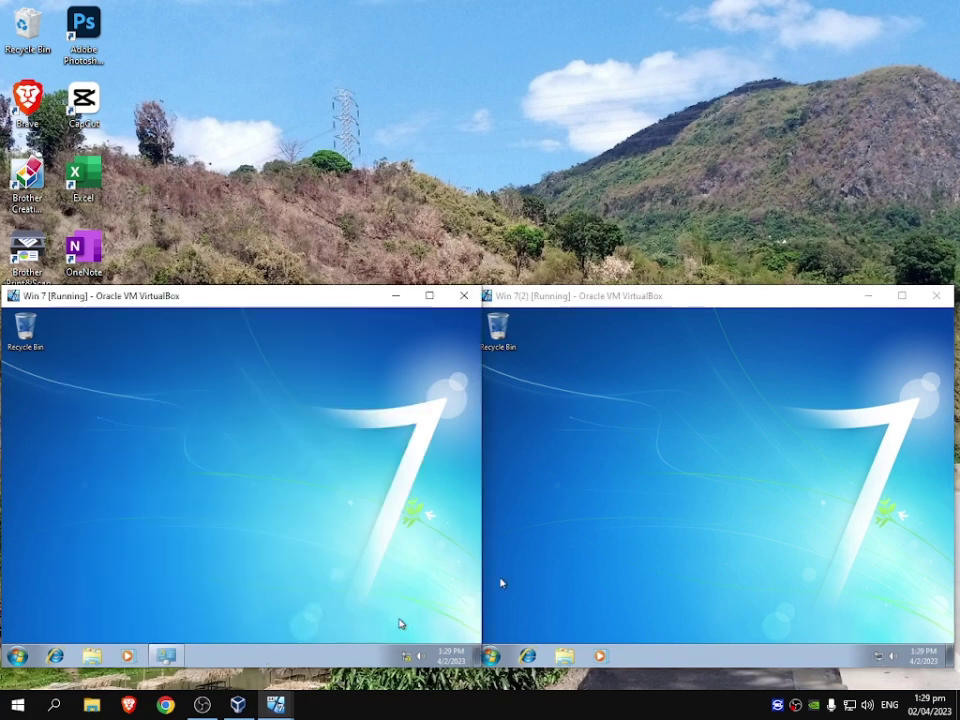
Open the Network and Sharing Center in both the Win 7 and Win 7(2) machines.
right_click(408, 654)
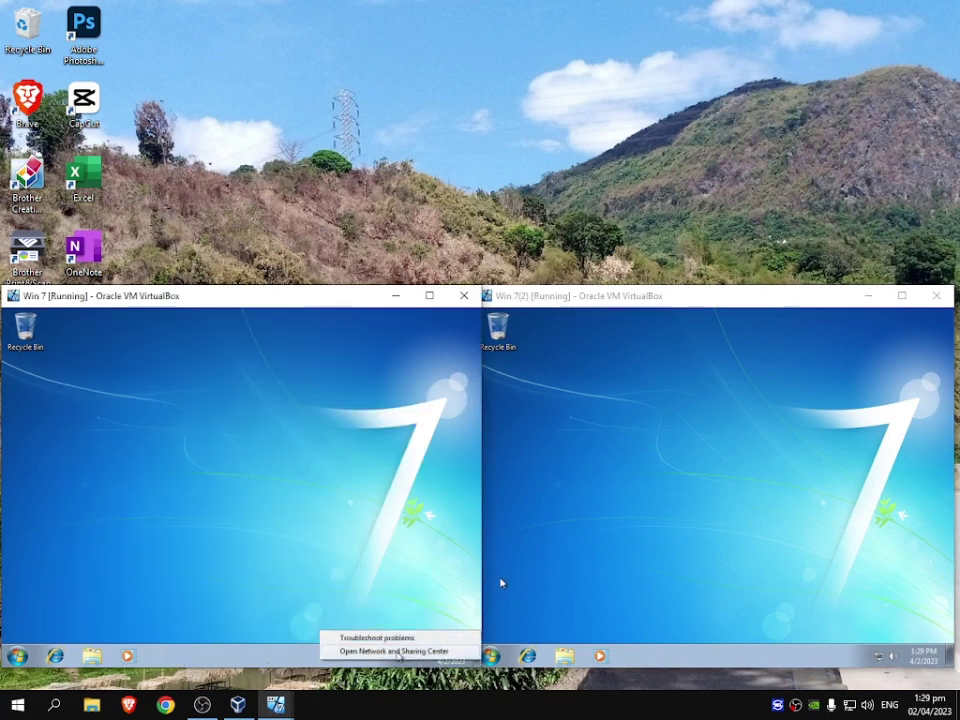
left_click(396, 651)
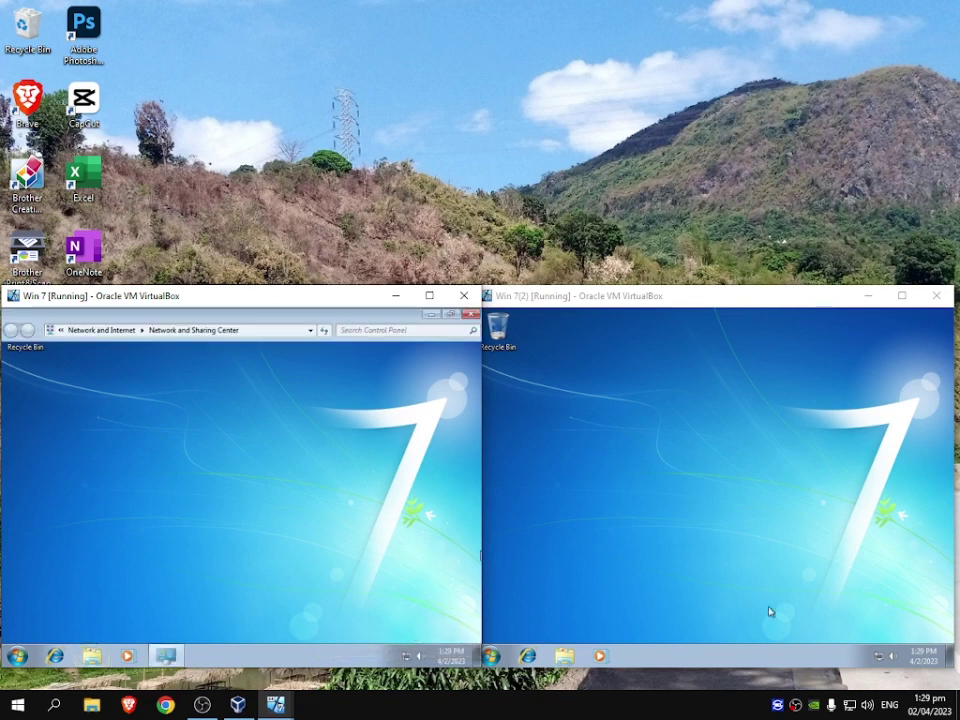
right_click(881, 657)
left_click(848, 651)
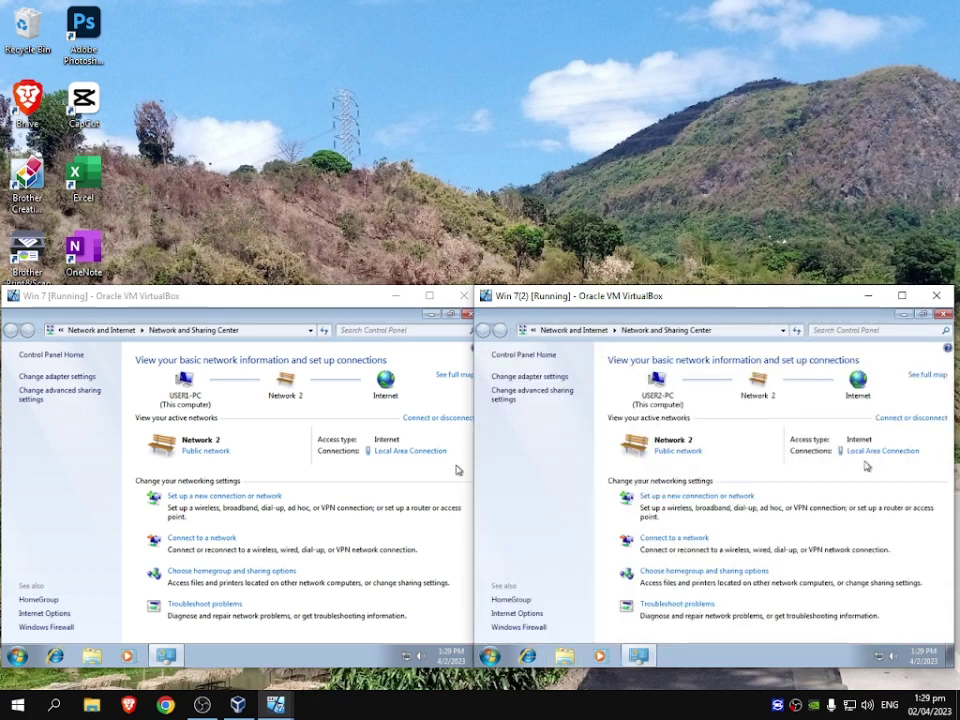
In Win 7's advanced sharing settings, turn on network discovery, file and printer sharing, and Public folder sharing for the Public profile.
left_click(53, 399)
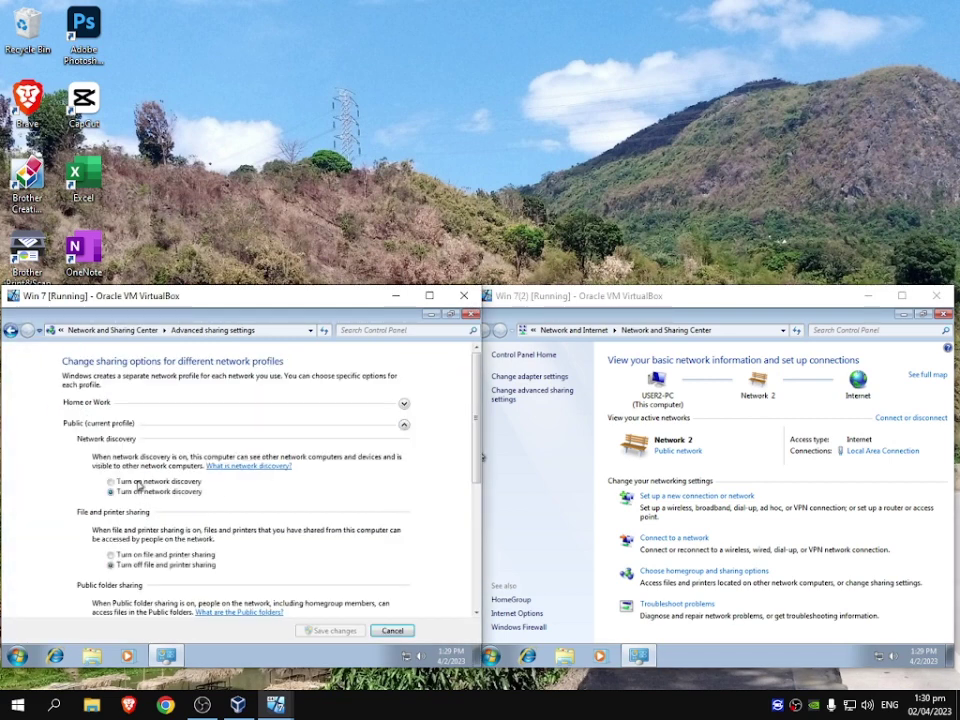
left_click(139, 482)
left_click(112, 554)
scroll(150, 558, "down", 3)
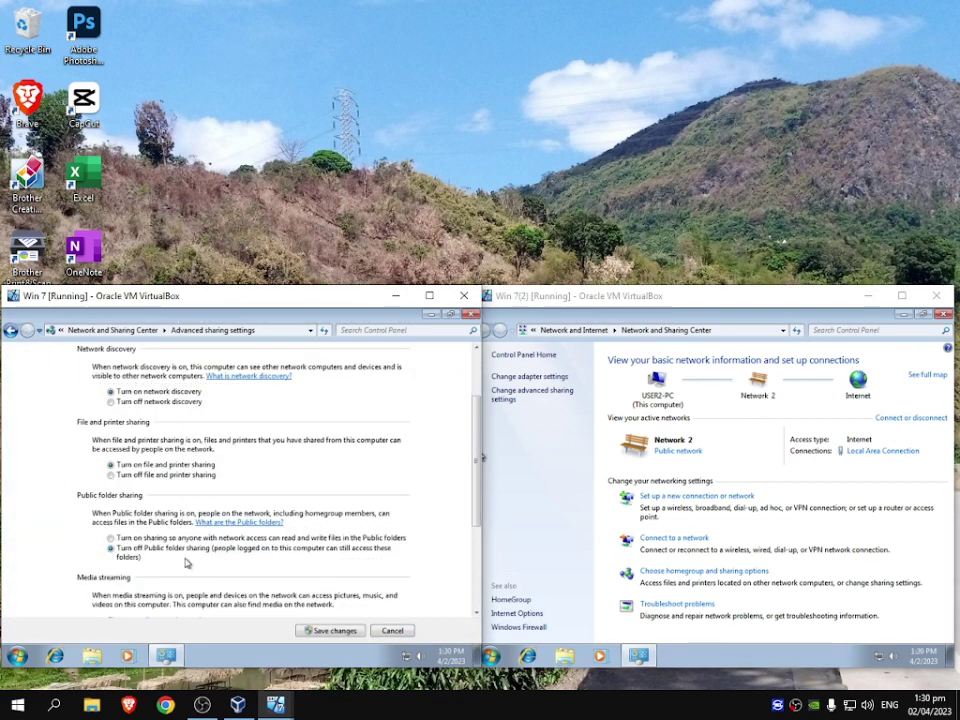
left_click(111, 482)
scroll(138, 550, "down", 1)
scroll(220, 573, "down", 1)
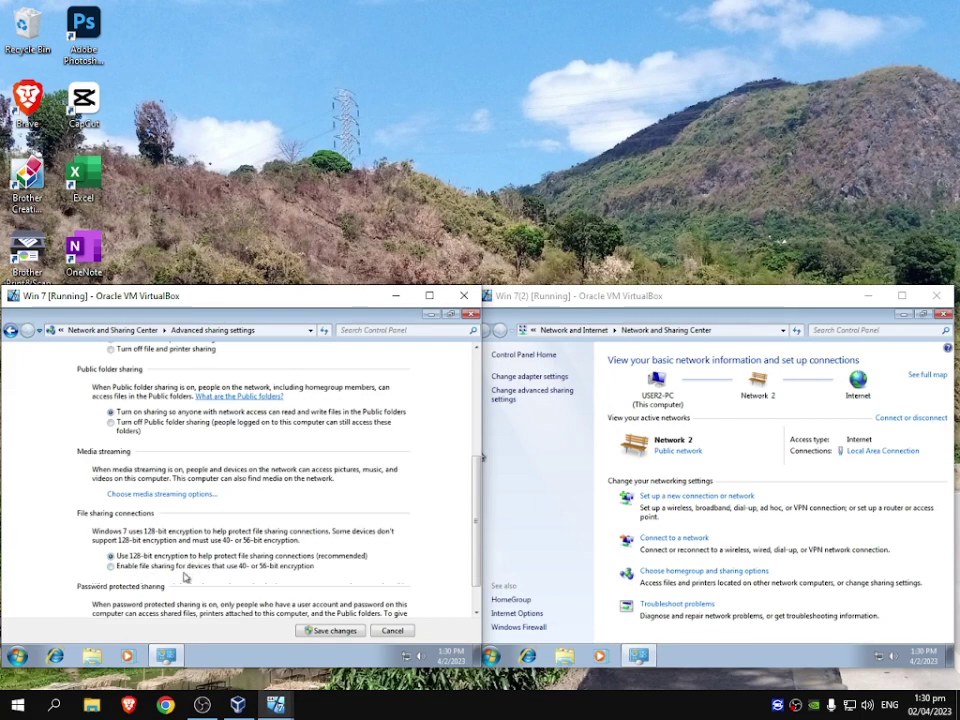
scroll(185, 577, "down", 1)
scroll(306, 566, "up", 5)
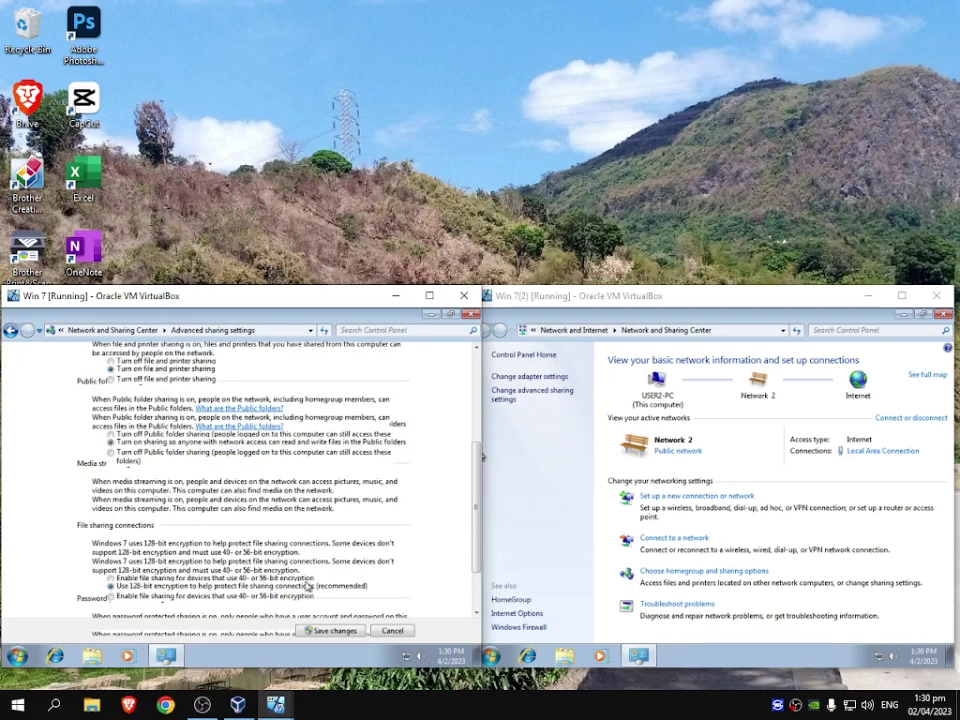
scroll(329, 510, "up", 1)
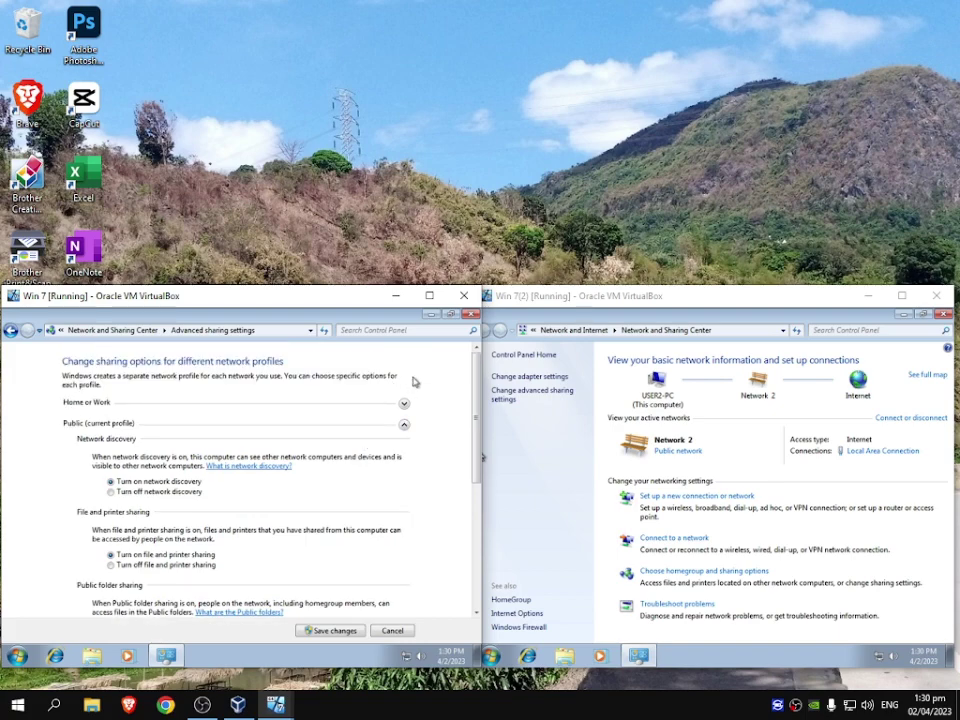
For Win 7's Home or Work profile, turn on file and printer sharing and Public folder sharing, turn off password protected sharing, and save.
left_click(405, 405)
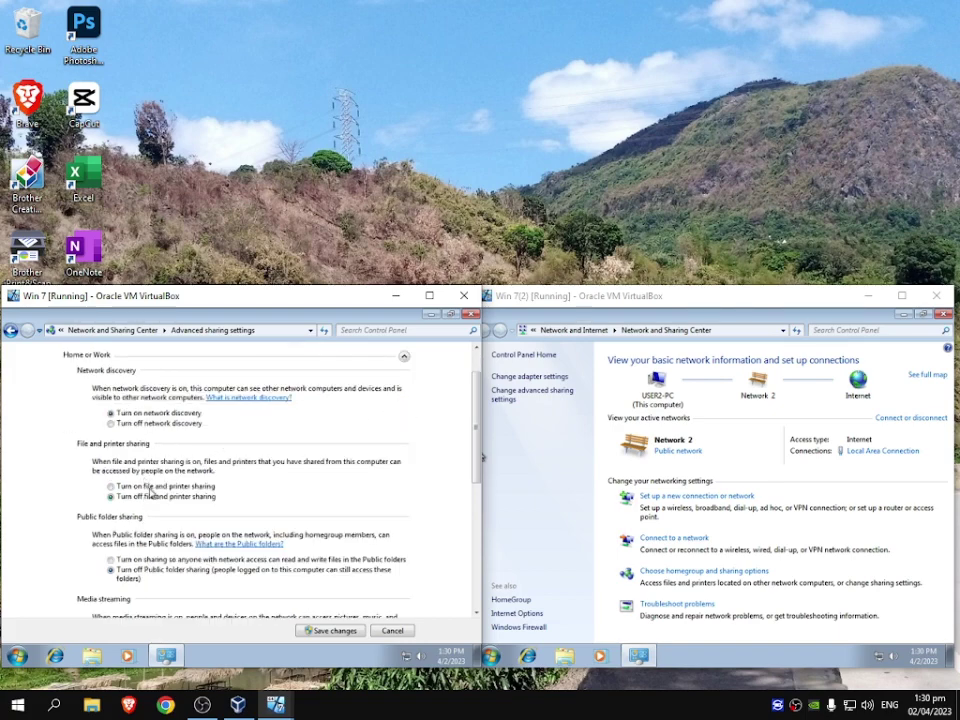
scroll(153, 568, "down", 6)
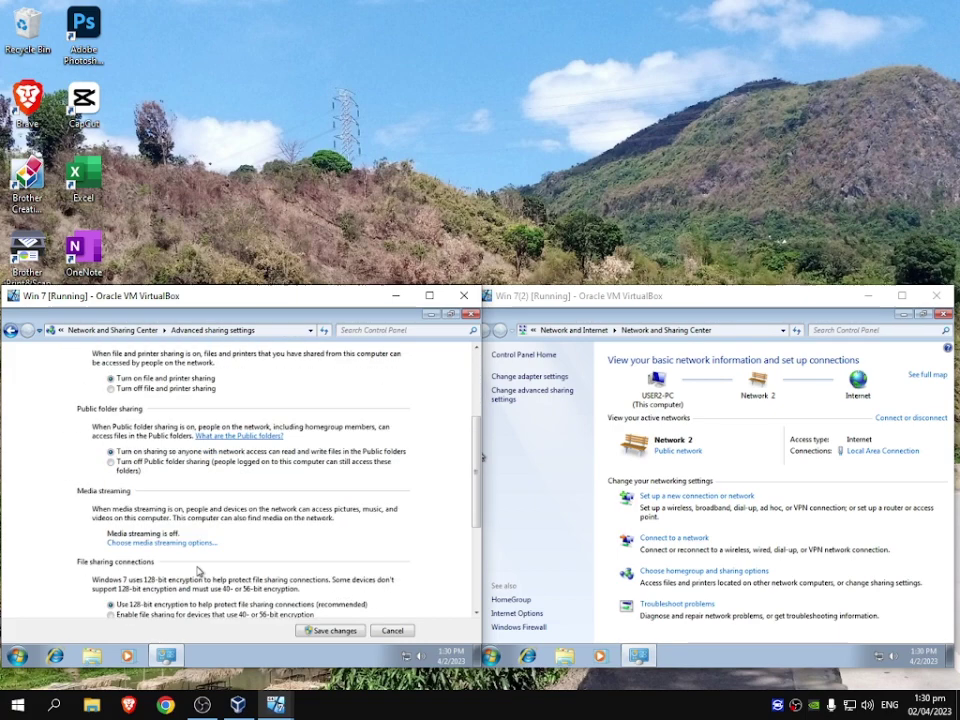
scroll(203, 569, "down", 2)
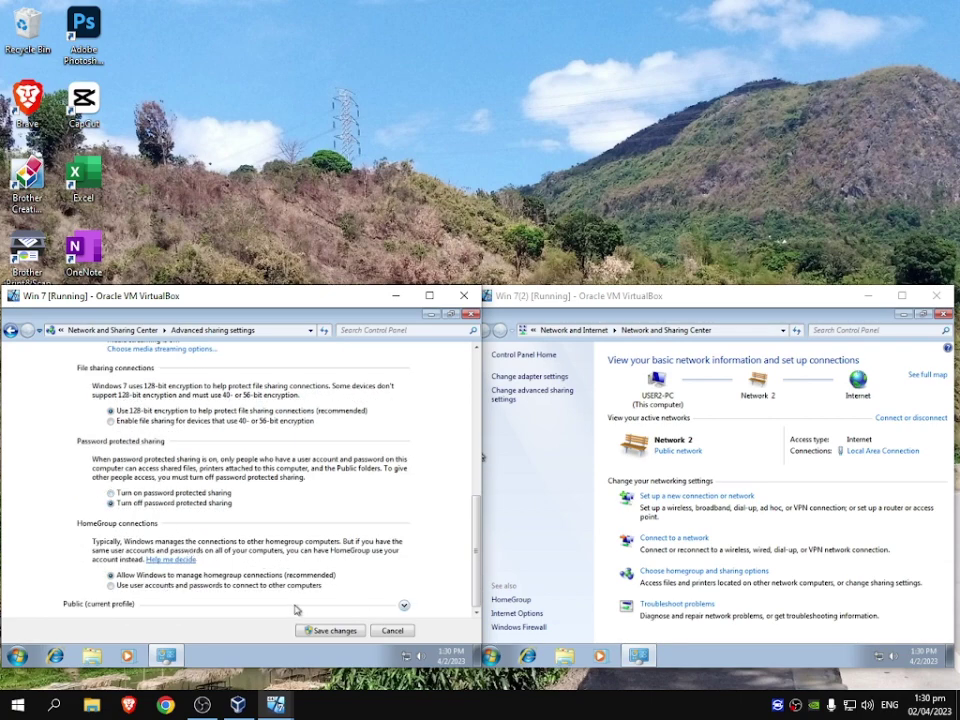
scroll(330, 595, "up", 5)
scroll(328, 591, "down", 1)
scroll(320, 585, "up", 2)
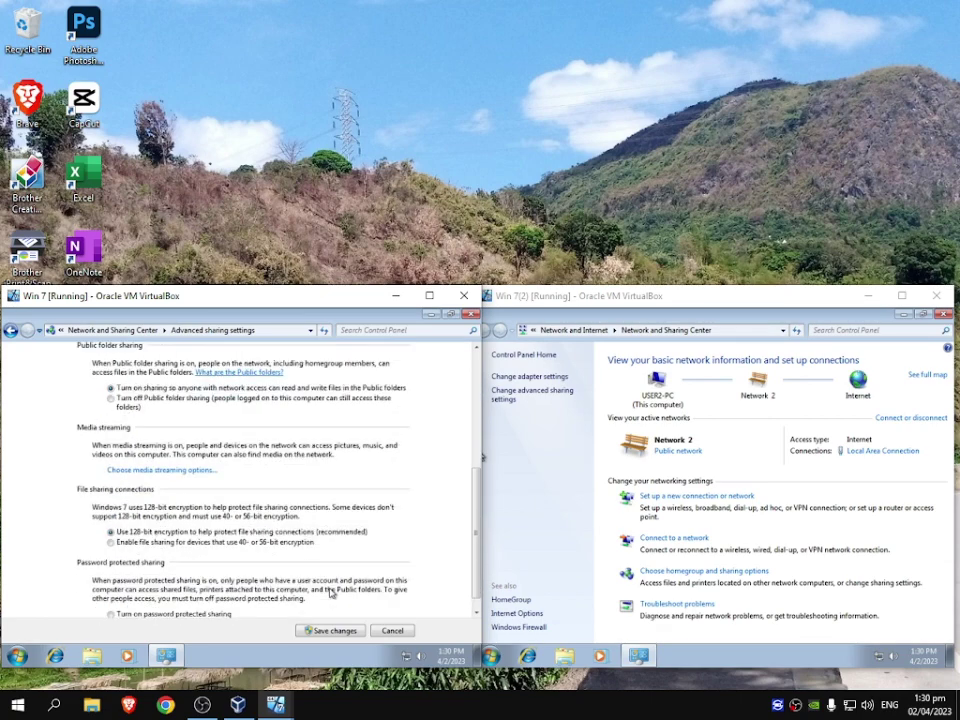
scroll(305, 575, "up", 1)
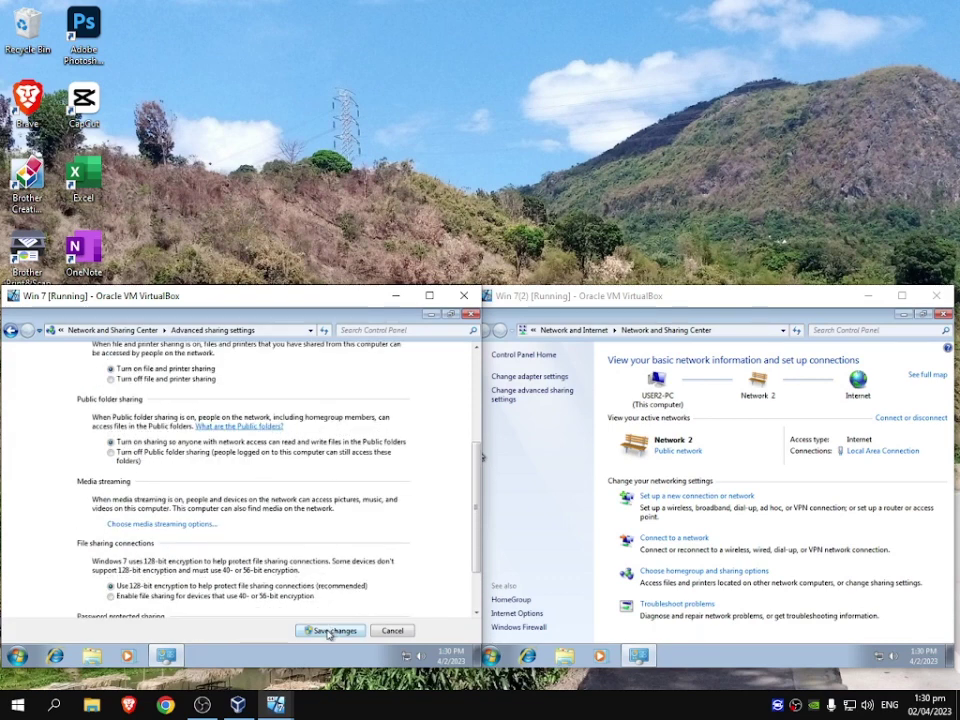
For Win 7(2)'s Public profile, turn on network discovery, file and printer sharing and Public folder sharing, and turn off password protected sharing.
left_click(514, 398)
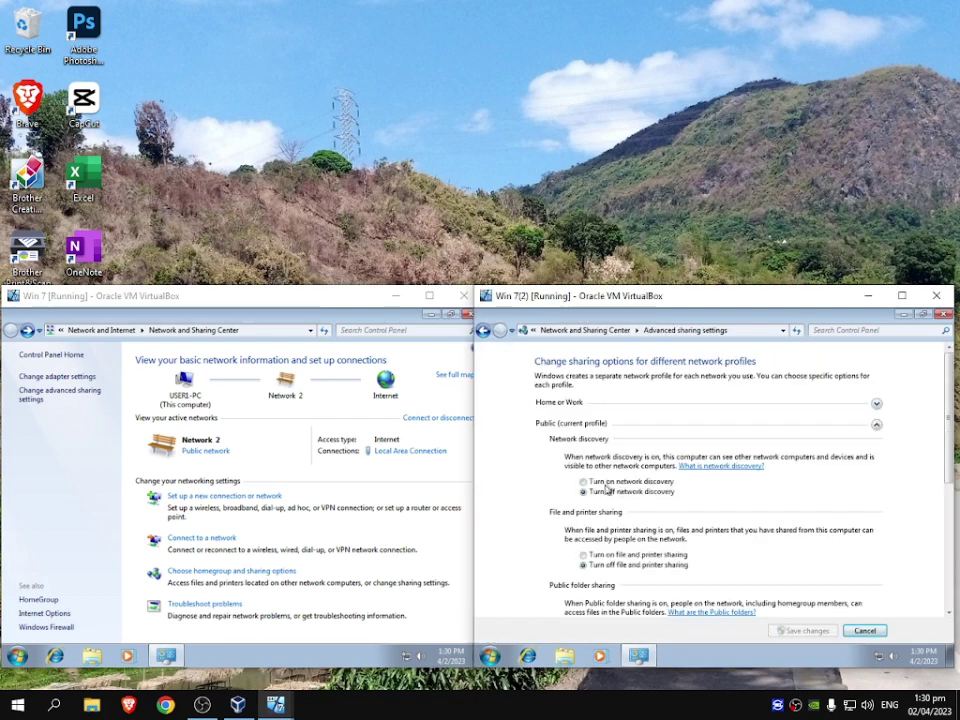
left_click(605, 484)
scroll(613, 519, "down", 1)
left_click(612, 537)
scroll(613, 542, "down", 1)
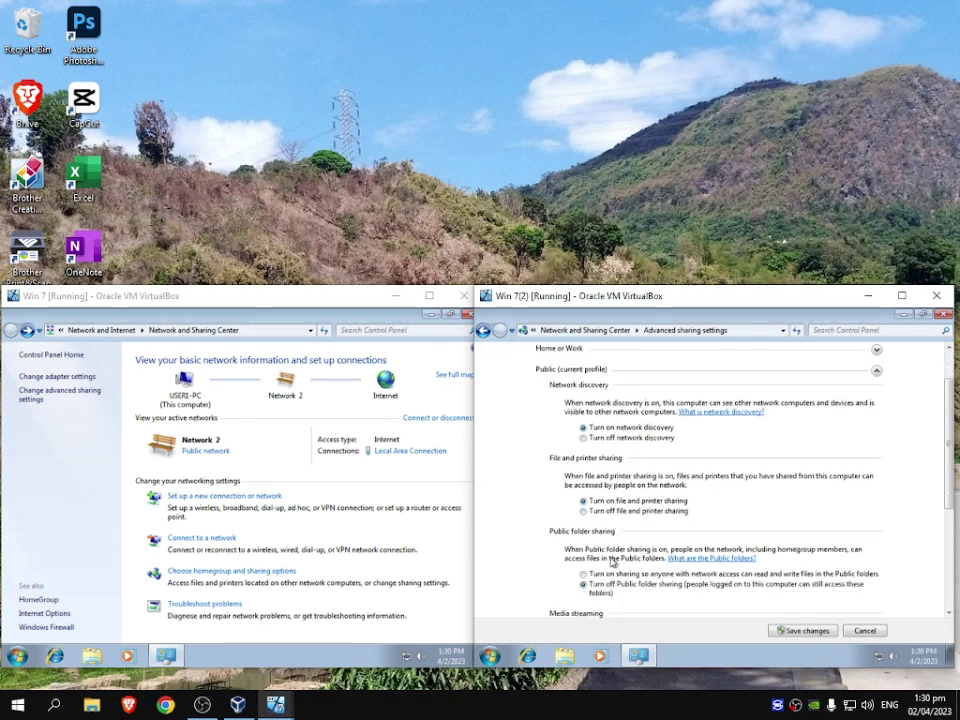
scroll(616, 550, "down", 2)
scroll(618, 555, "down", 2)
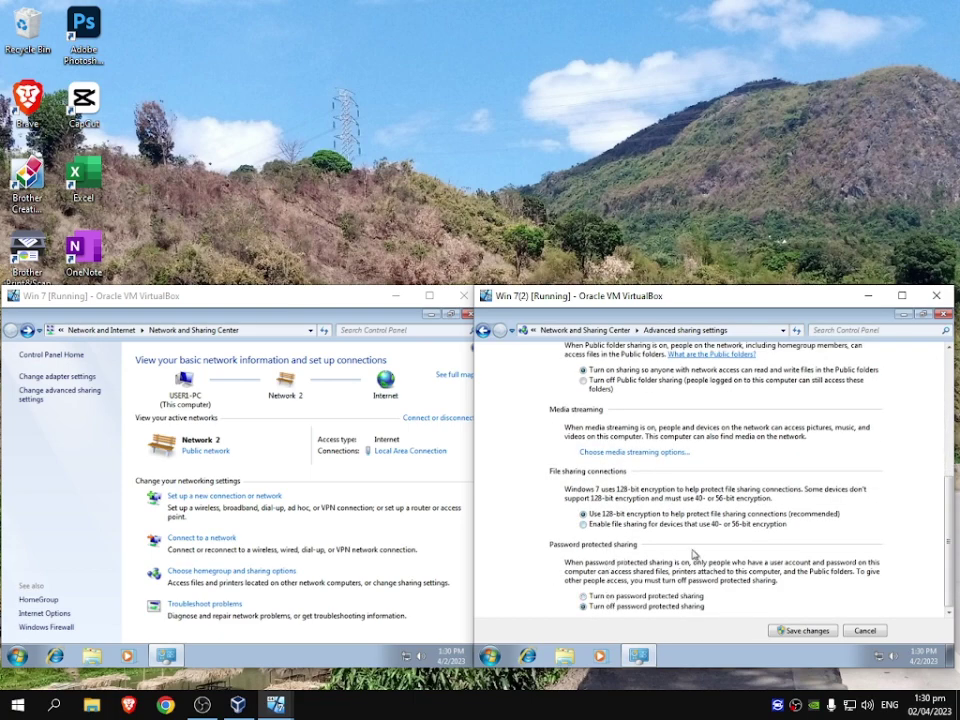
scroll(693, 554, "up", 8)
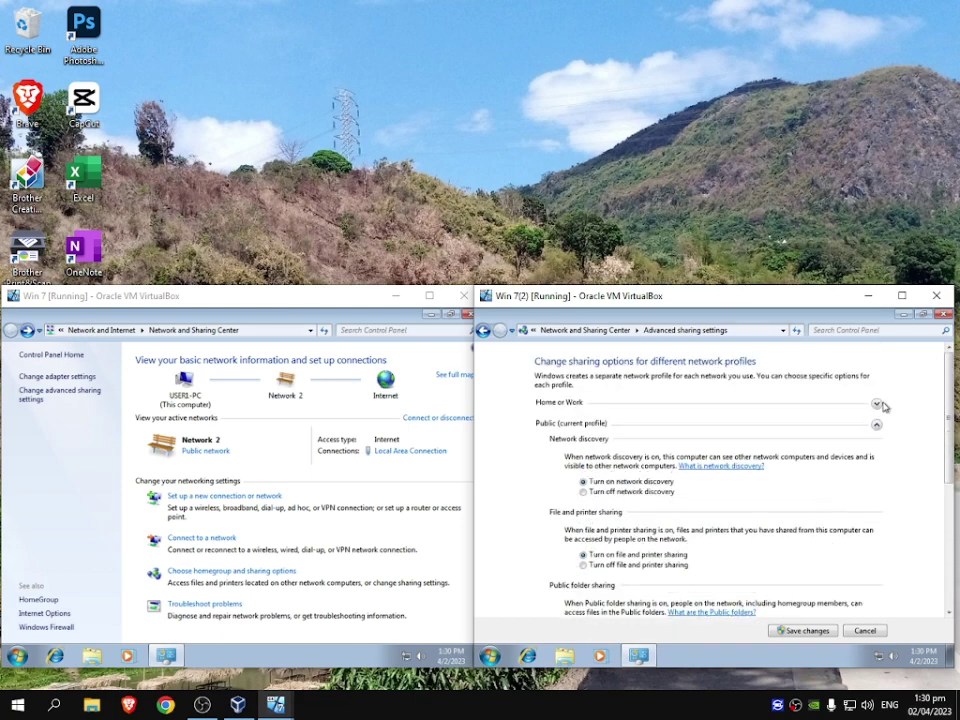
For Win 7(2)'s Home or Work profile, turn on file and printer sharing and Public folder sharing, turn off password protected sharing, and save.
left_click(878, 403)
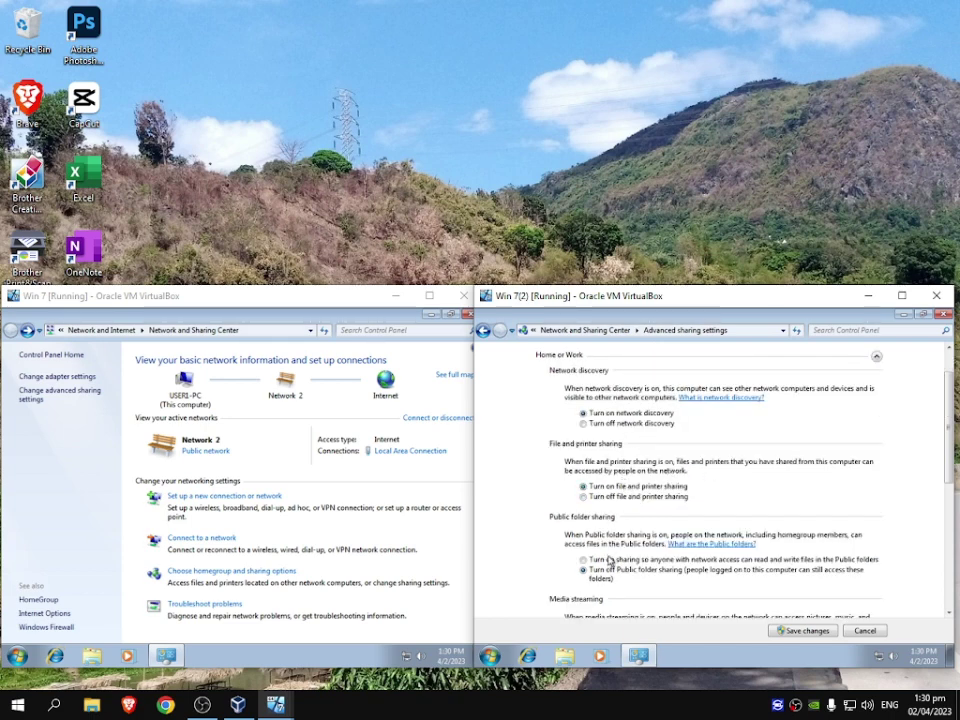
scroll(609, 561, "down", 8)
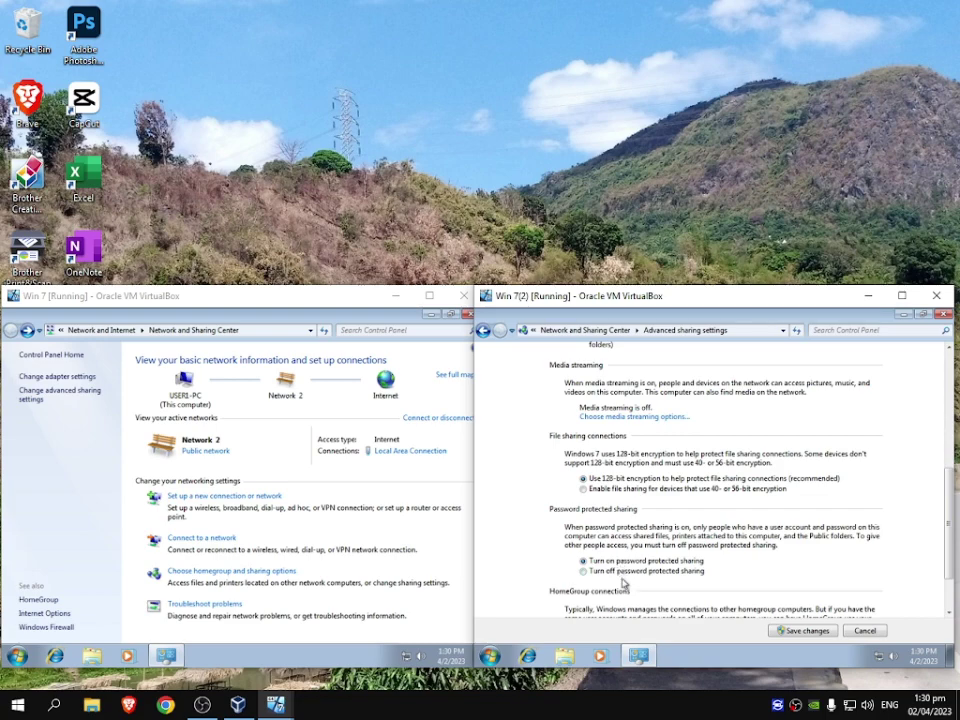
scroll(630, 583, "down", 1)
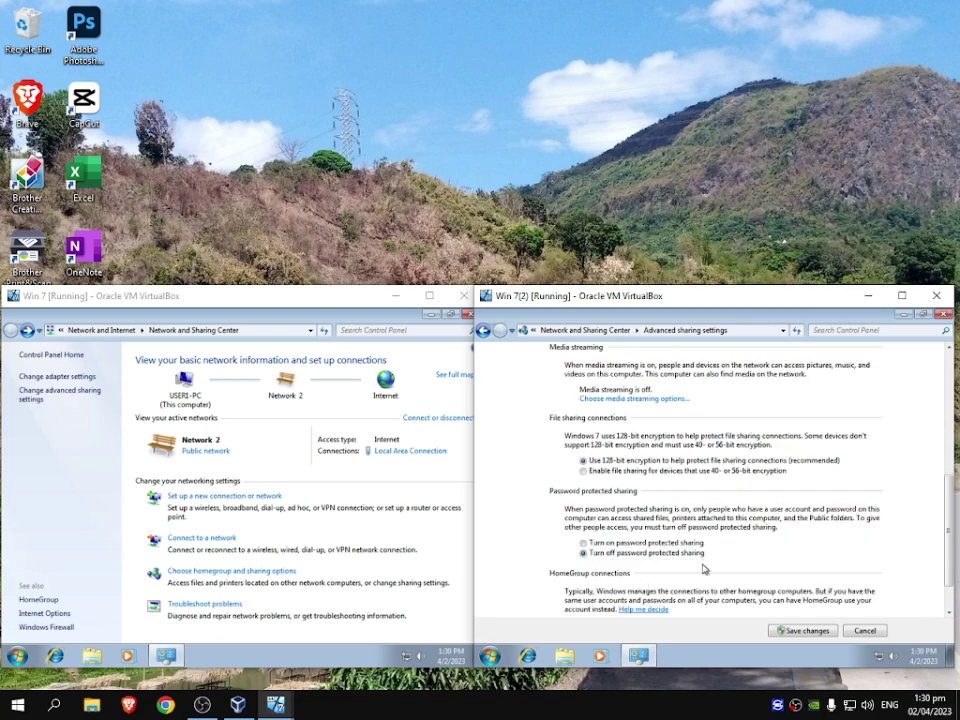
scroll(703, 569, "down", 3)
left_click(860, 608)
scroll(790, 600, "down", 10)
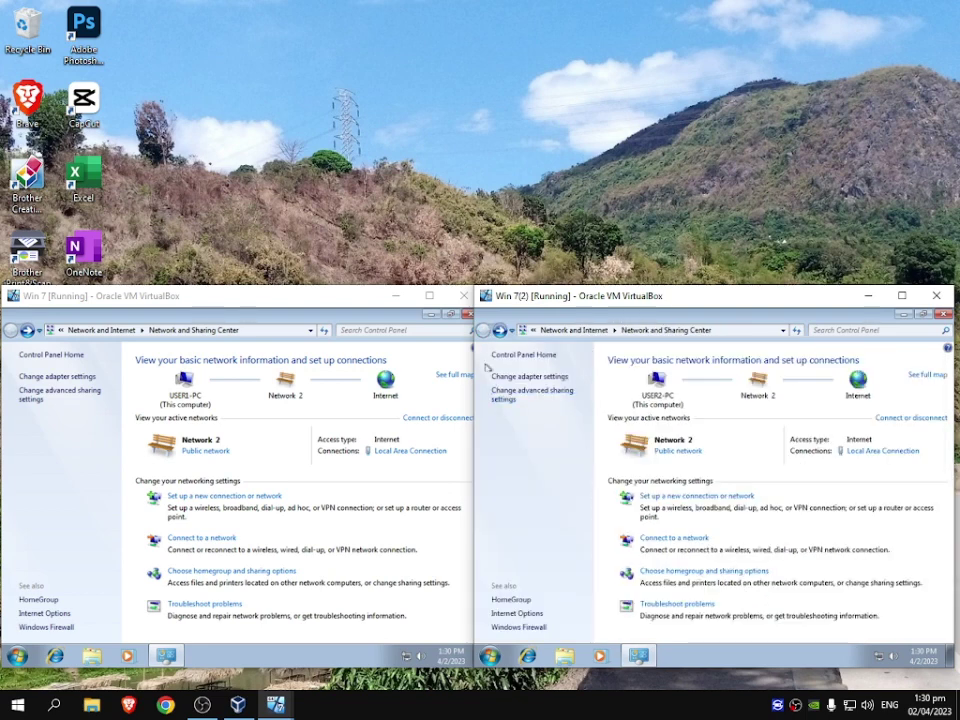
Close the Network and Sharing Center in both machines and open the Computer window in Win 7.
left_click(943, 314)
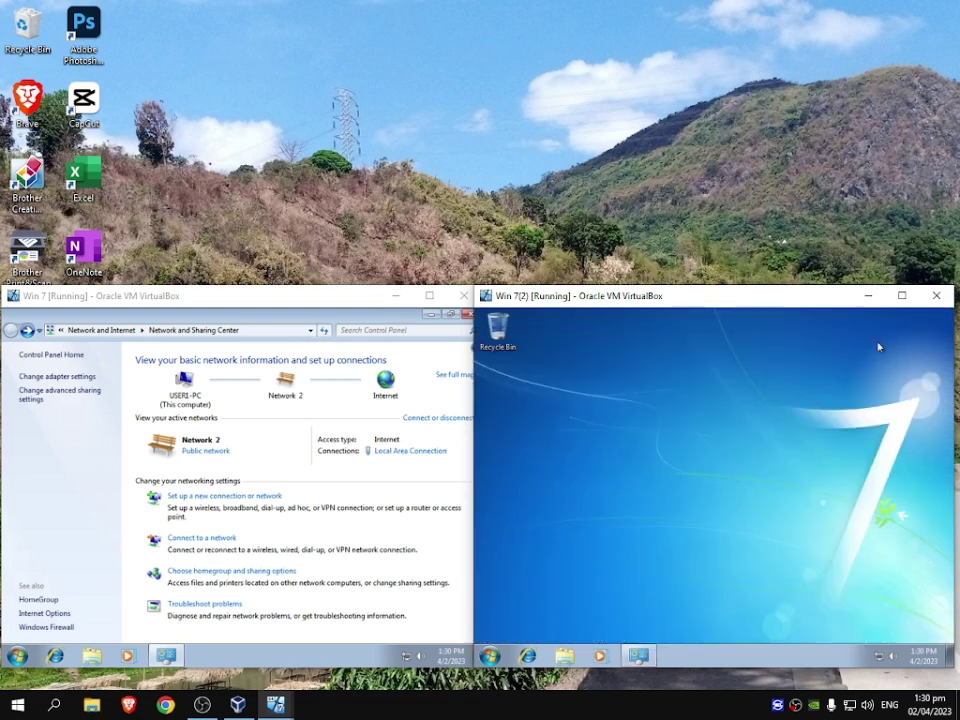
left_click(466, 314)
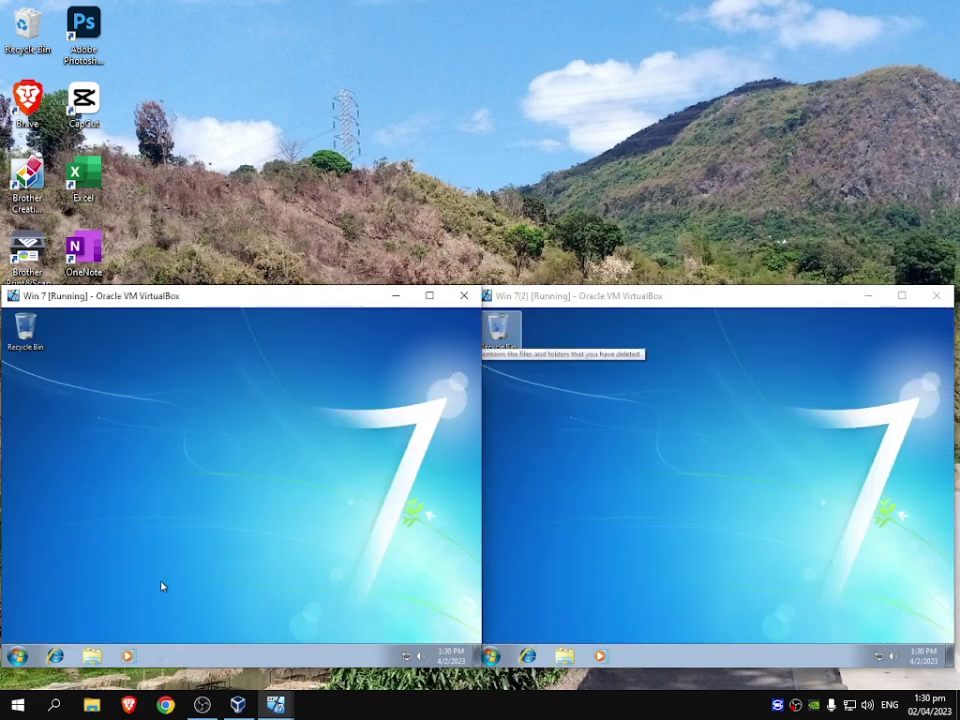
left_click(17, 655)
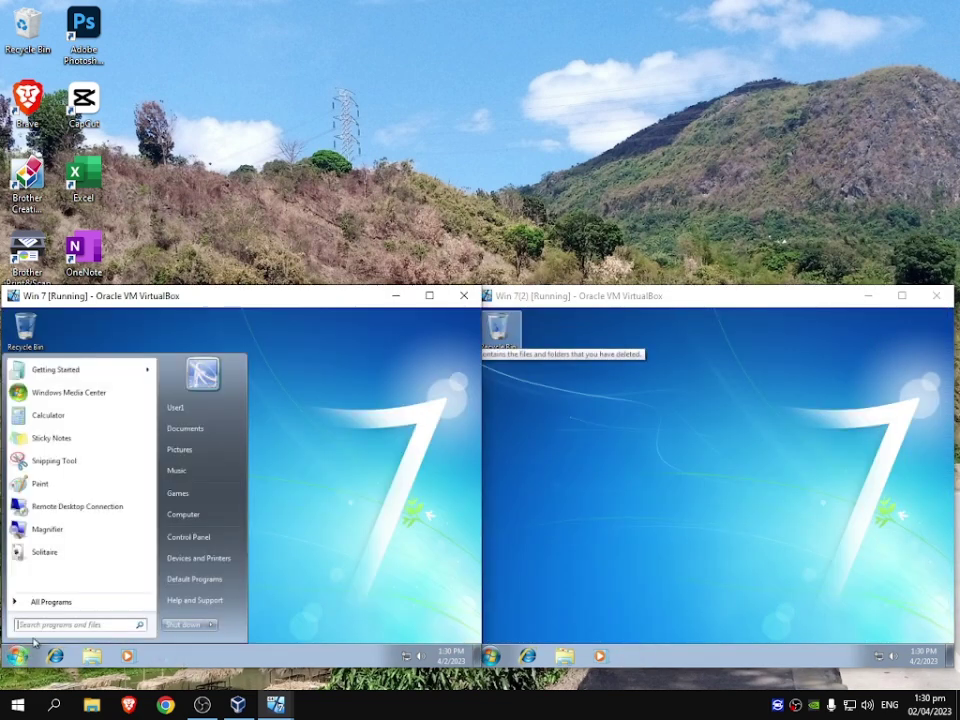
left_click(190, 516)
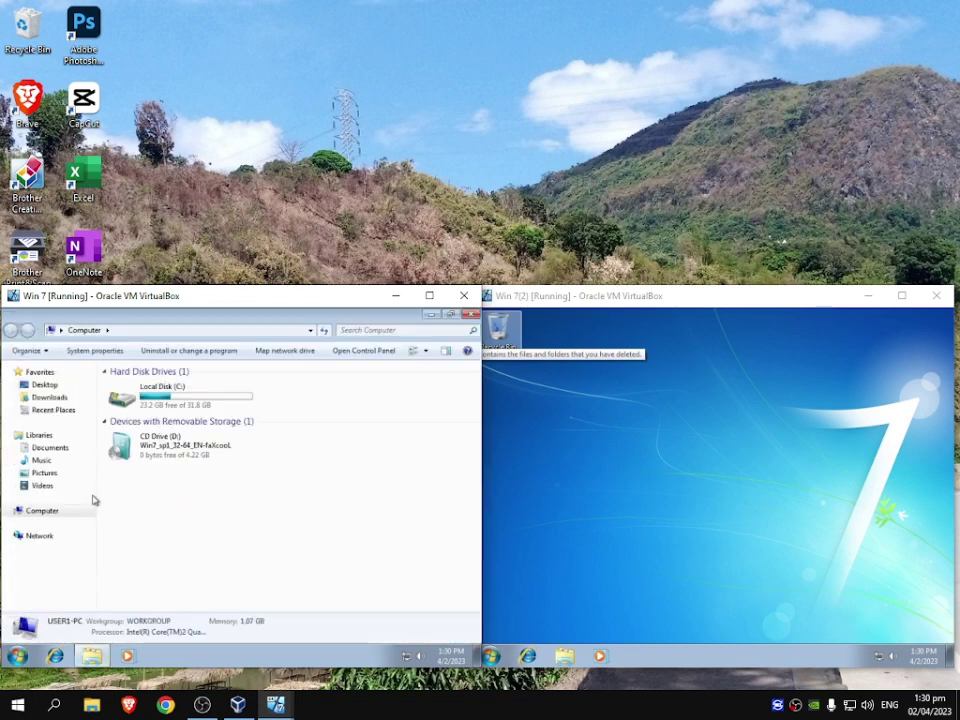
Browse the Network location in Win 7 to check which computers are available.
left_click(42, 537)
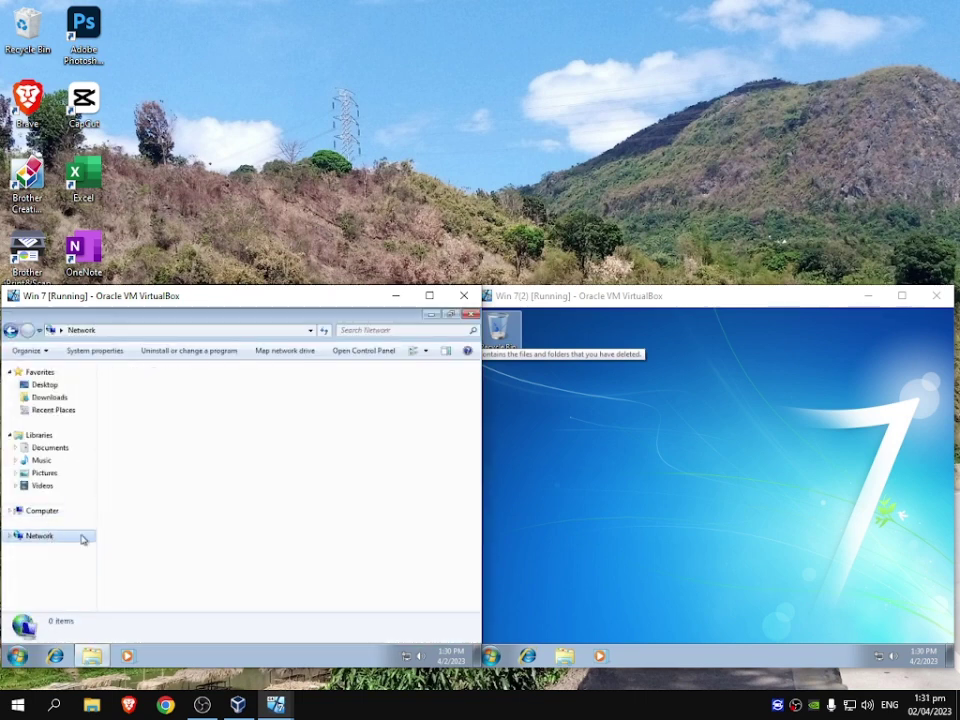
left_click_drag(477, 529, 469, 530)
left_click(490, 655)
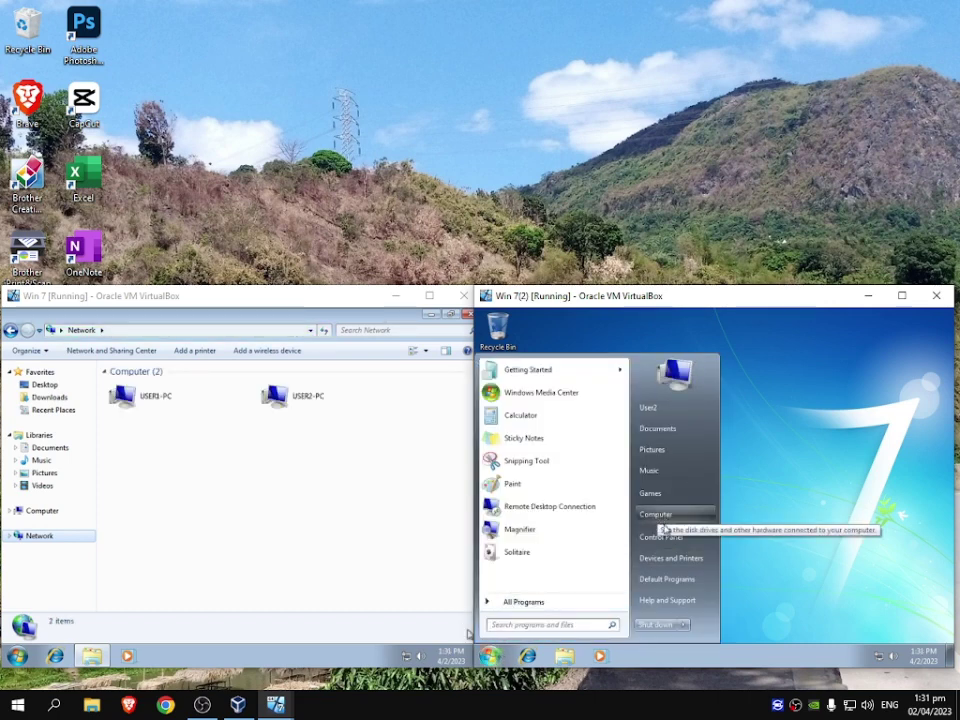
left_click(661, 537)
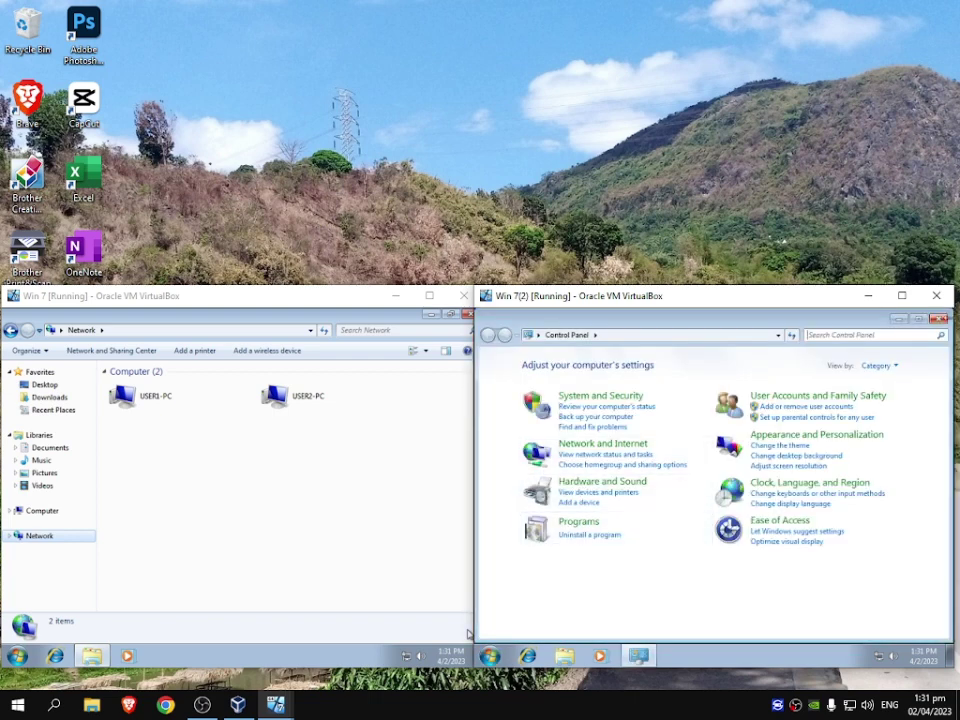
left_click(941, 321)
Open the Computer window in Win 7(2) and browse its Network location to check which computers are available.
left_click(492, 655)
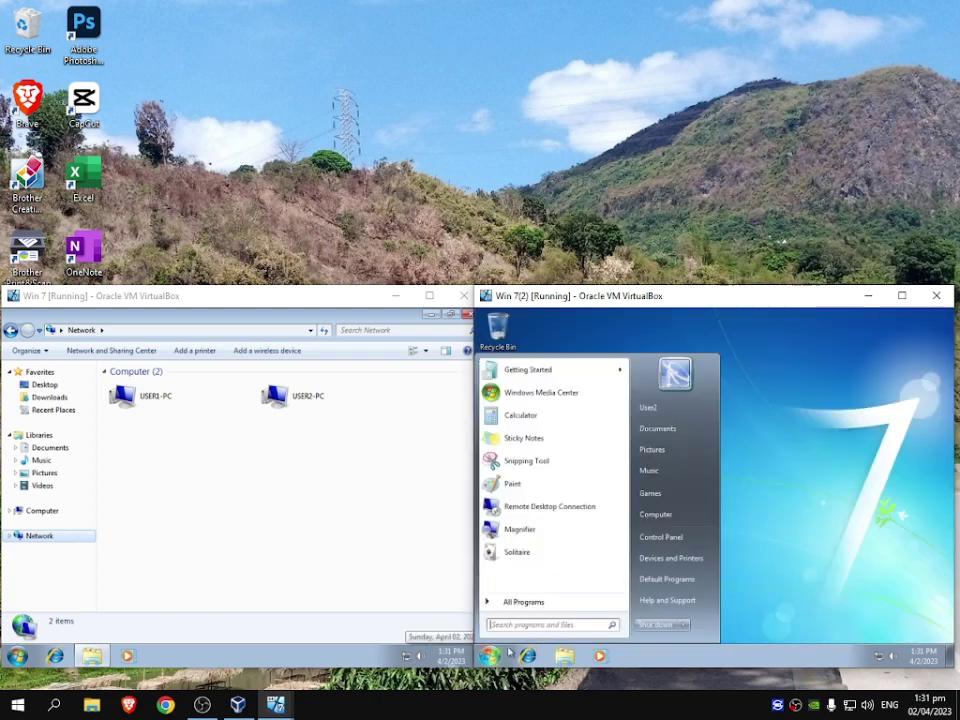
left_click(656, 514)
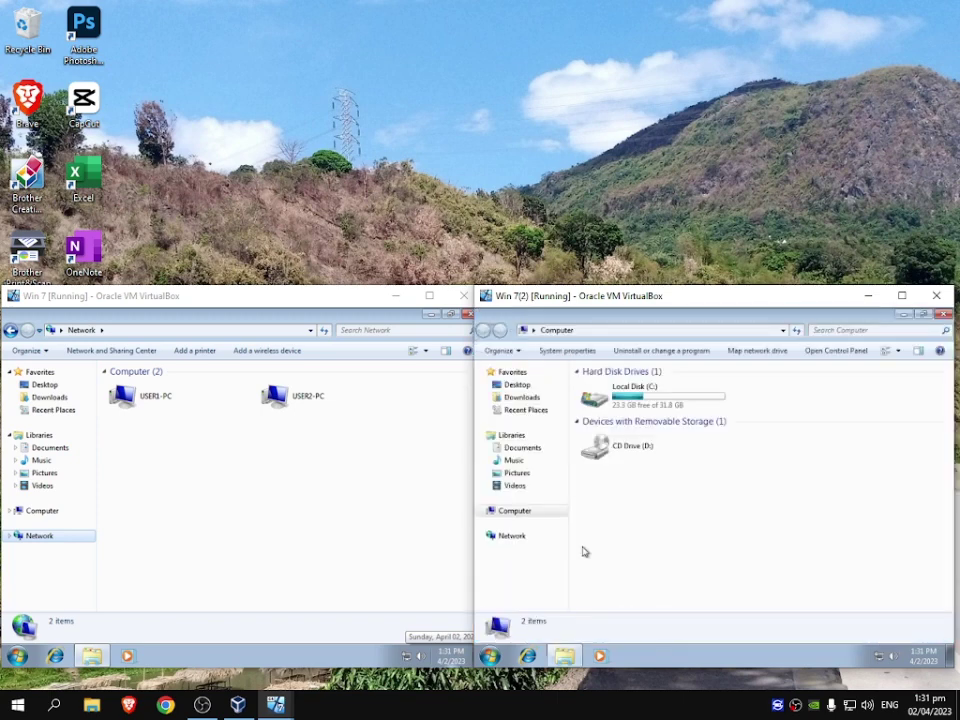
left_click(511, 536)
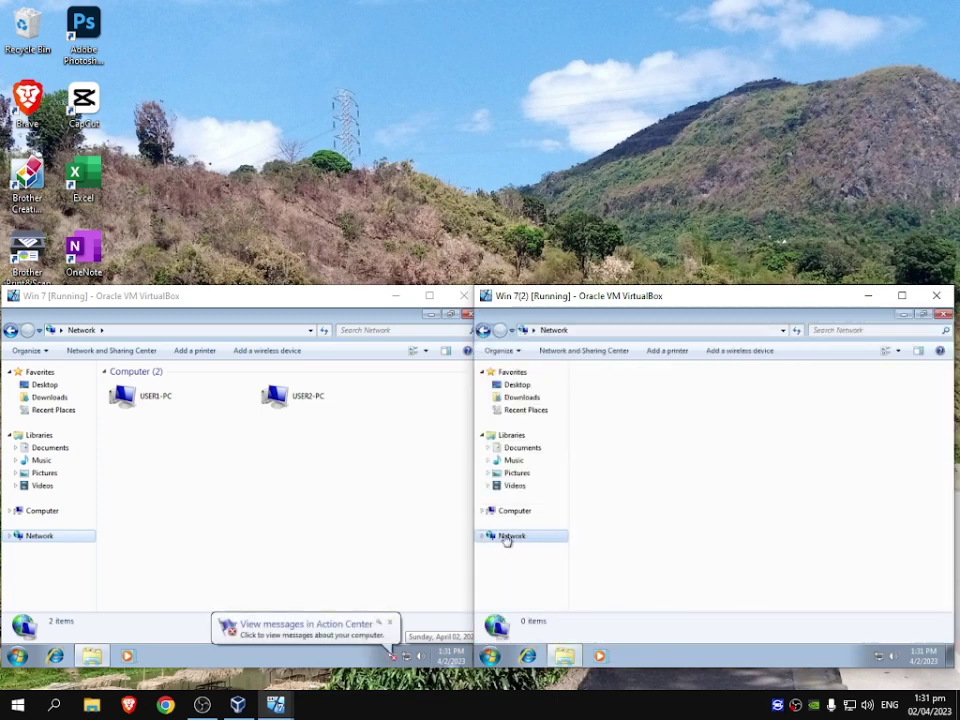
left_click(305, 626)
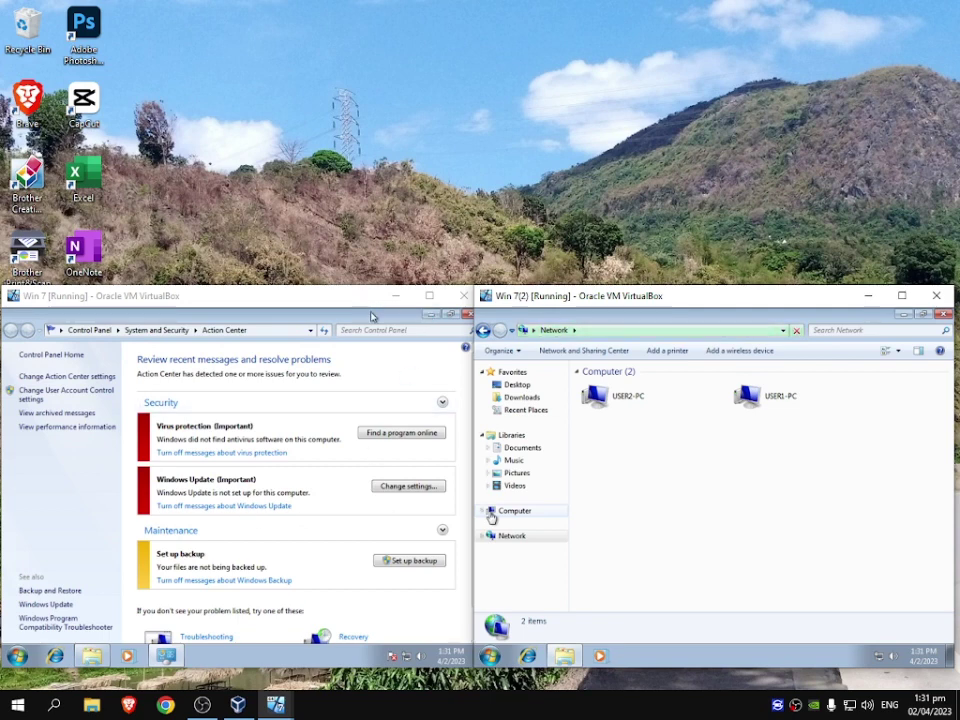
left_click(430, 320)
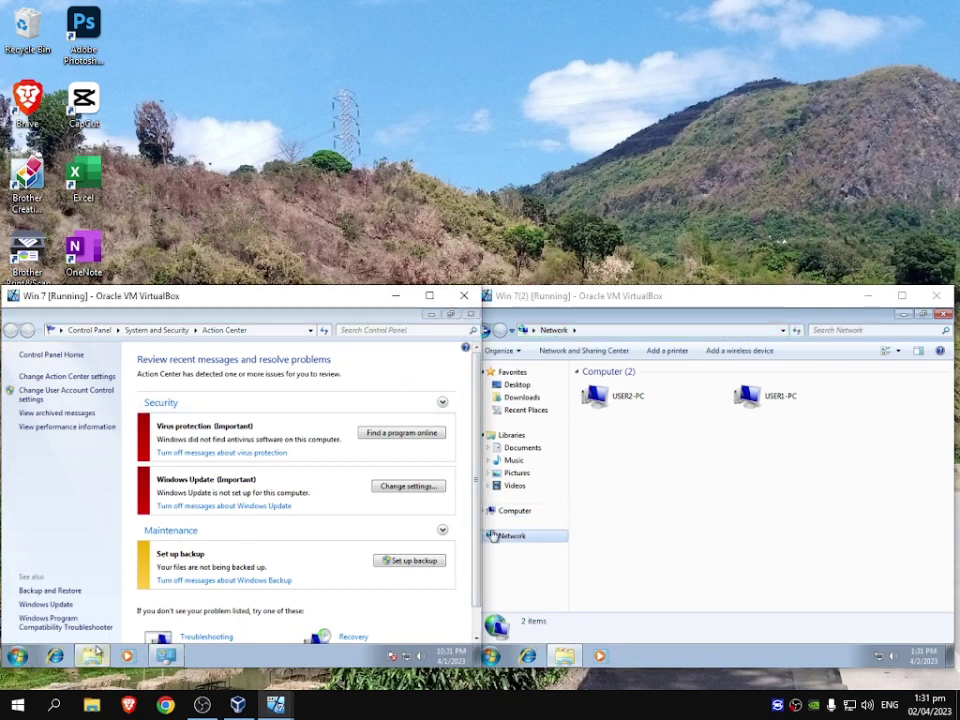
left_click(430, 315)
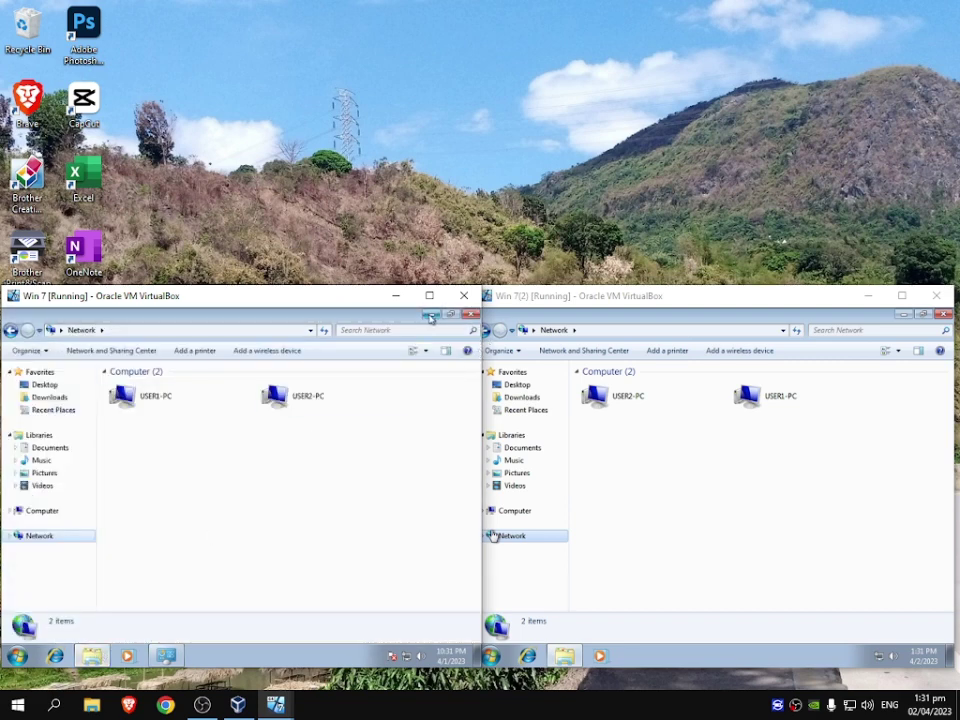
Move the Win 7 and Win 7(2) machine windows slightly apart so they sit side by side without overlapping.
left_click(688, 492)
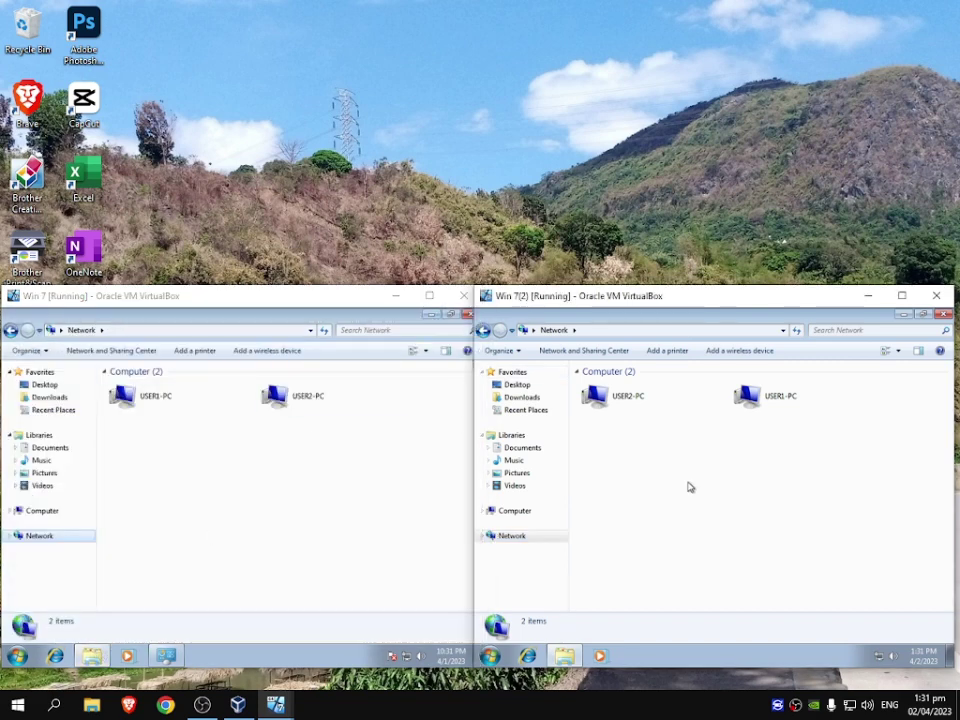
left_click(377, 319)
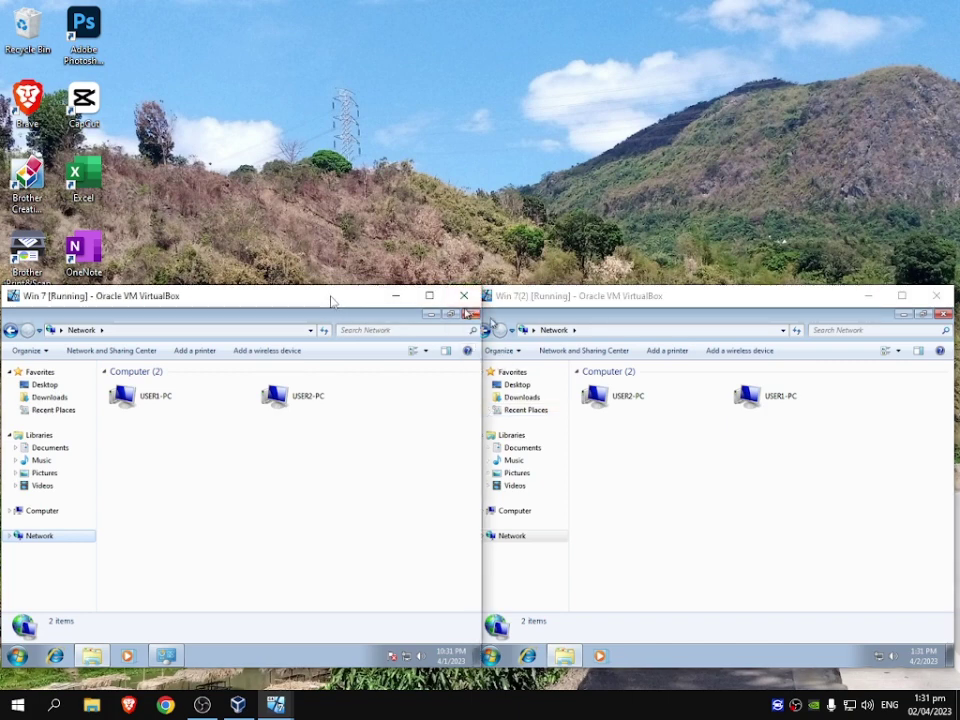
left_click_drag(332, 301, 327, 300)
left_click(707, 543)
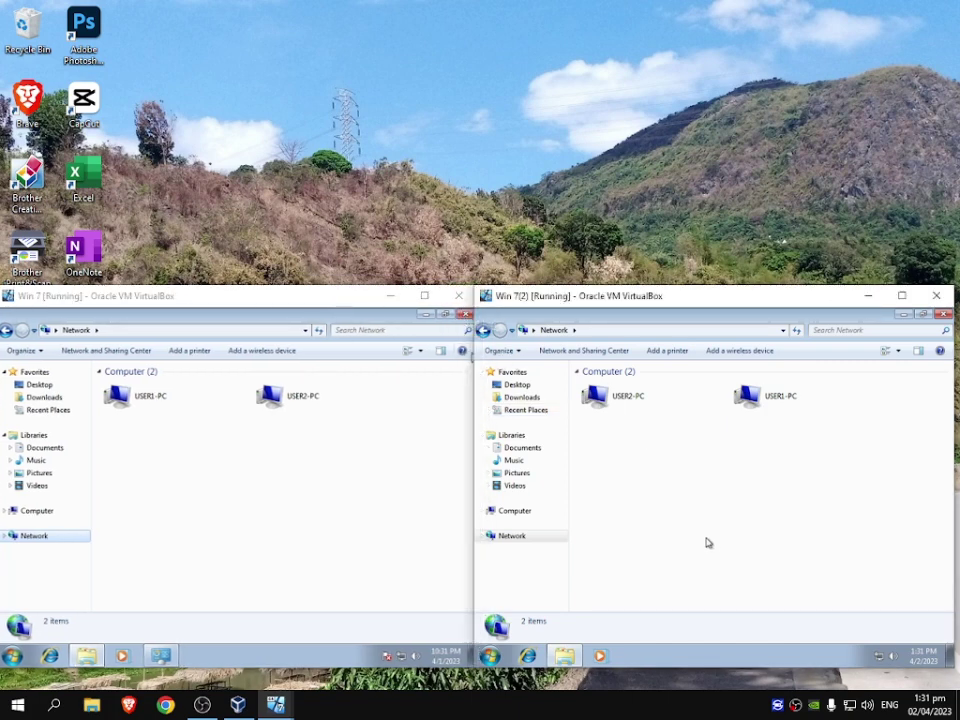
mouse_move(632, 300)
left_mouse_down()
mouse_move(675, 302)
mouse_move(638, 301)
left_mouse_up()
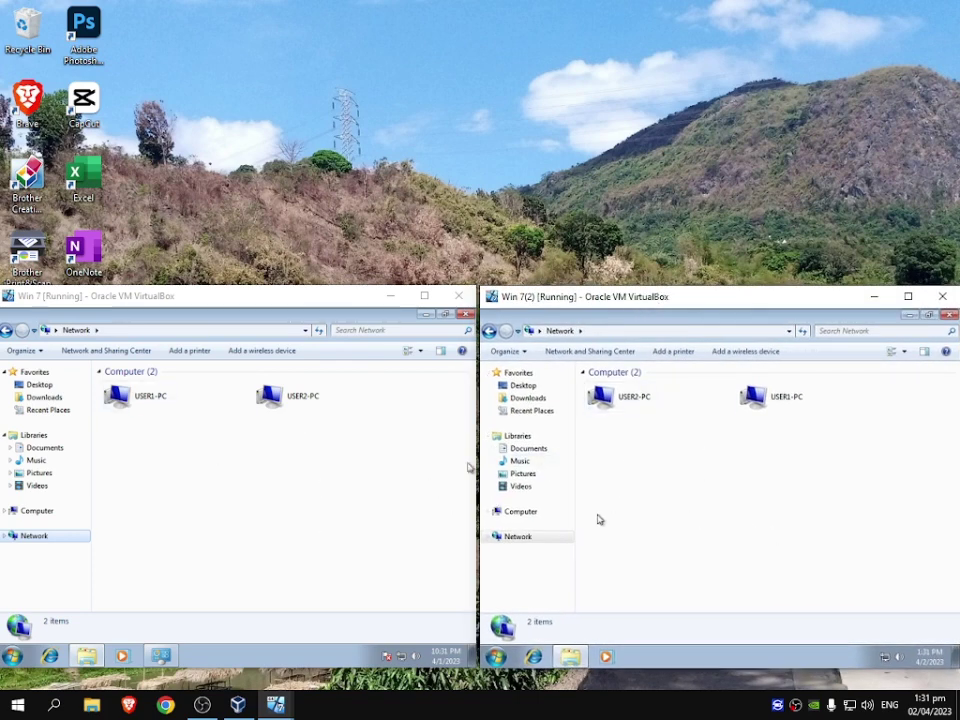
Close the Explorer window in Win 7(2) and create a folder named File1 on its desktop.
left_click(538, 514)
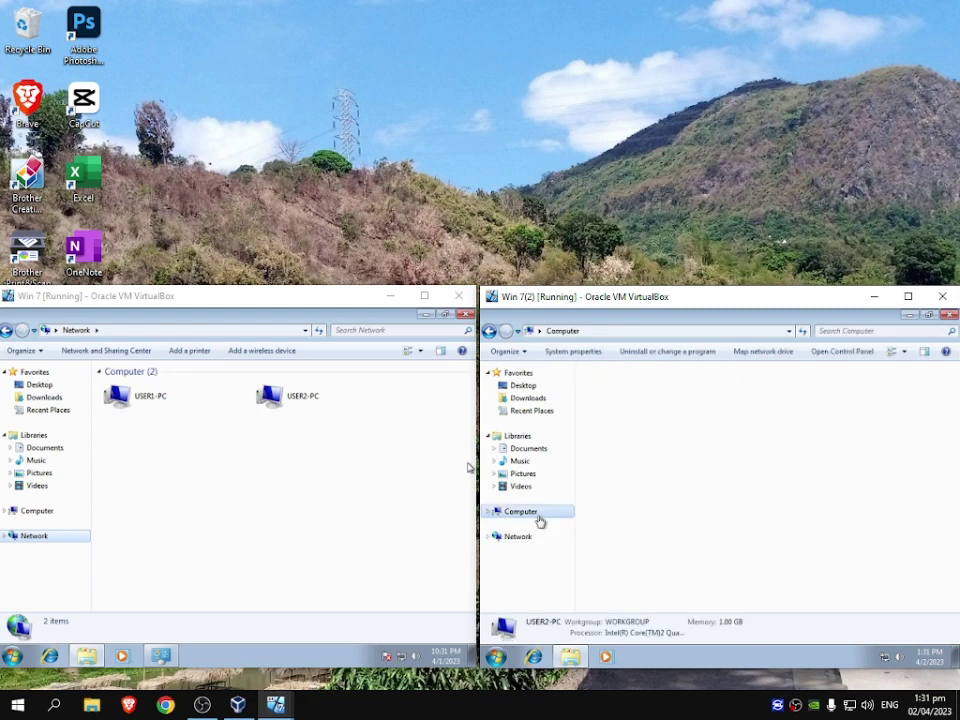
double_click(707, 316)
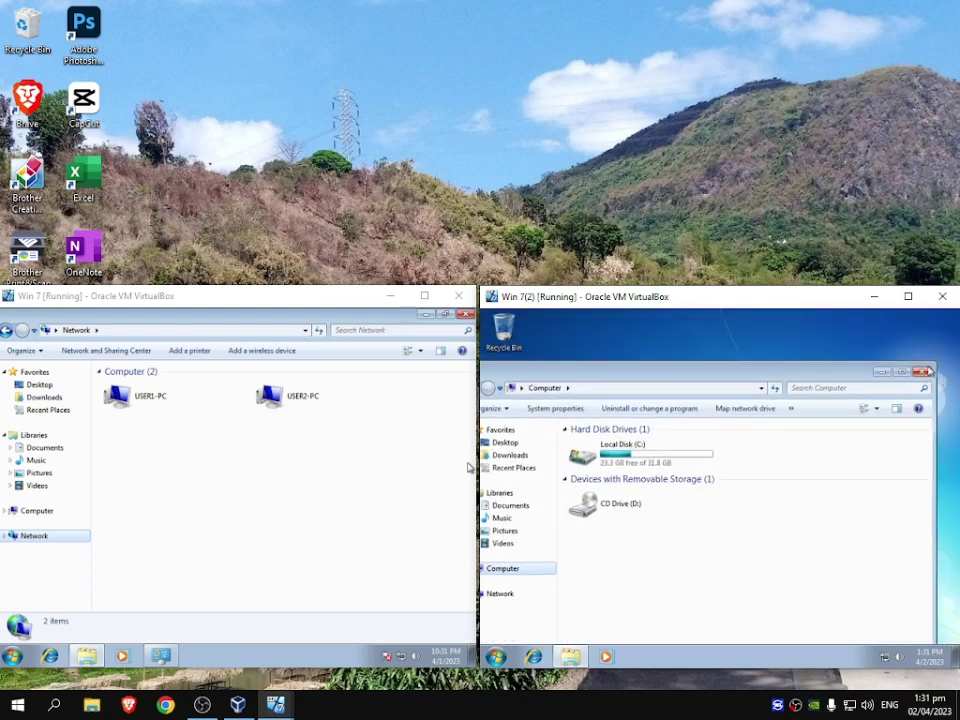
left_click(922, 371)
right_click(662, 377)
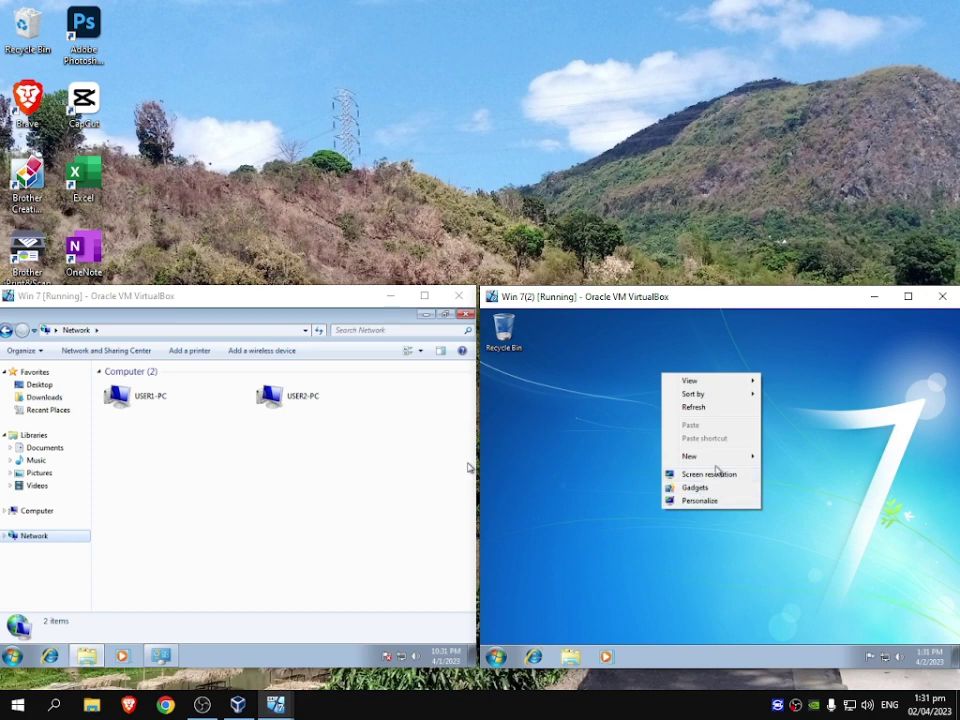
mouse_move(729, 458)
left_click(792, 457)
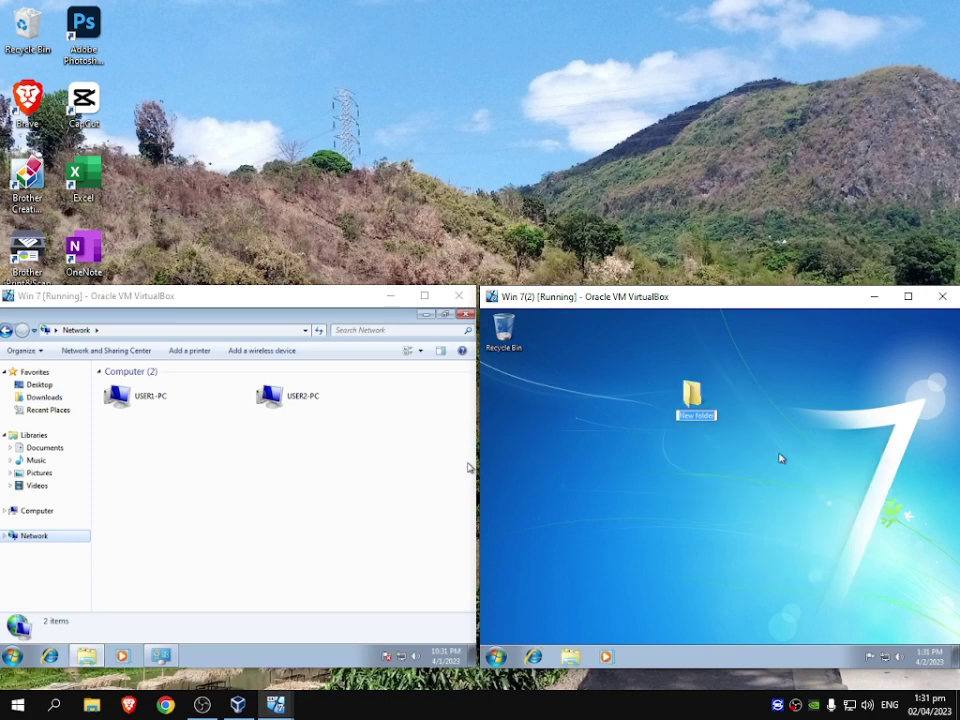
type("Doc")
key("Return")
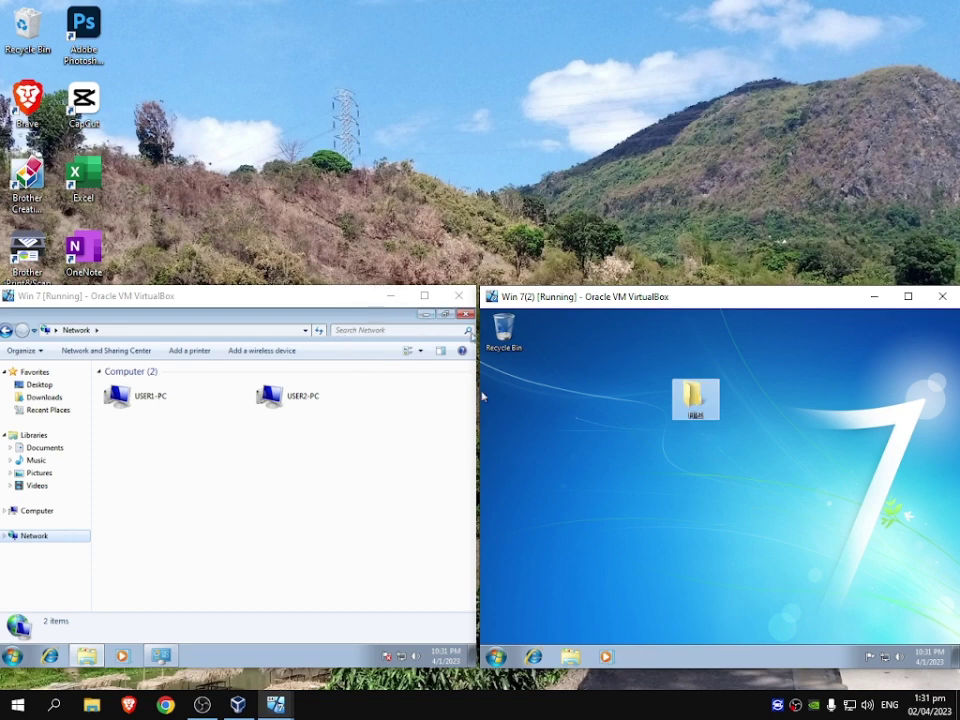
Open the advanced sharing settings of the File1 folder in its properties and enable sharing for it.
right_click(708, 401)
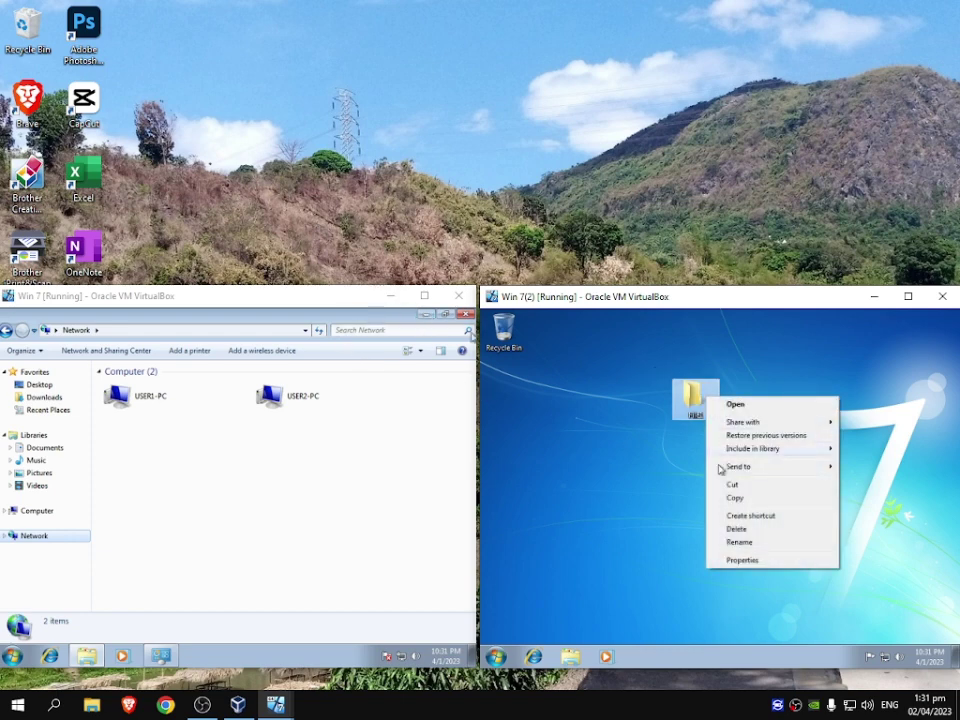
left_click(754, 561)
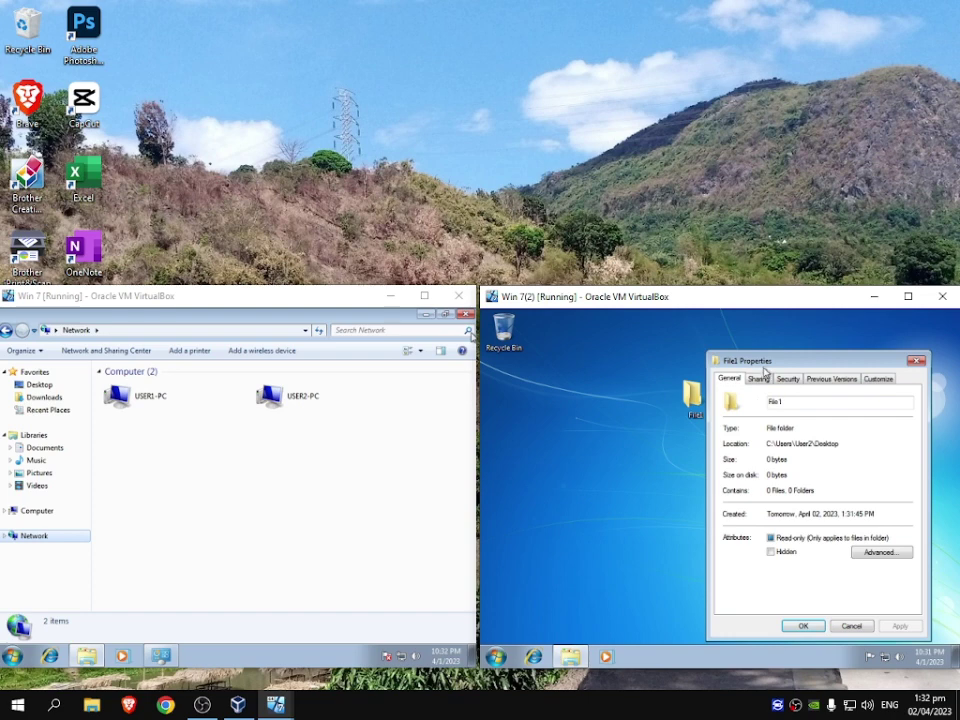
left_click(759, 379)
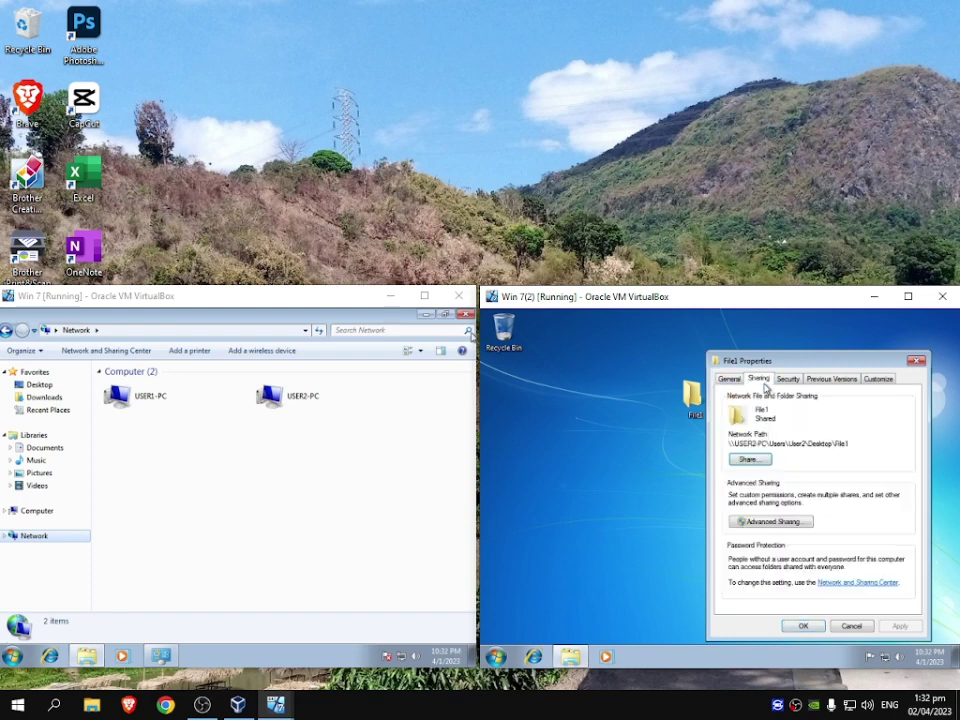
left_click(772, 521)
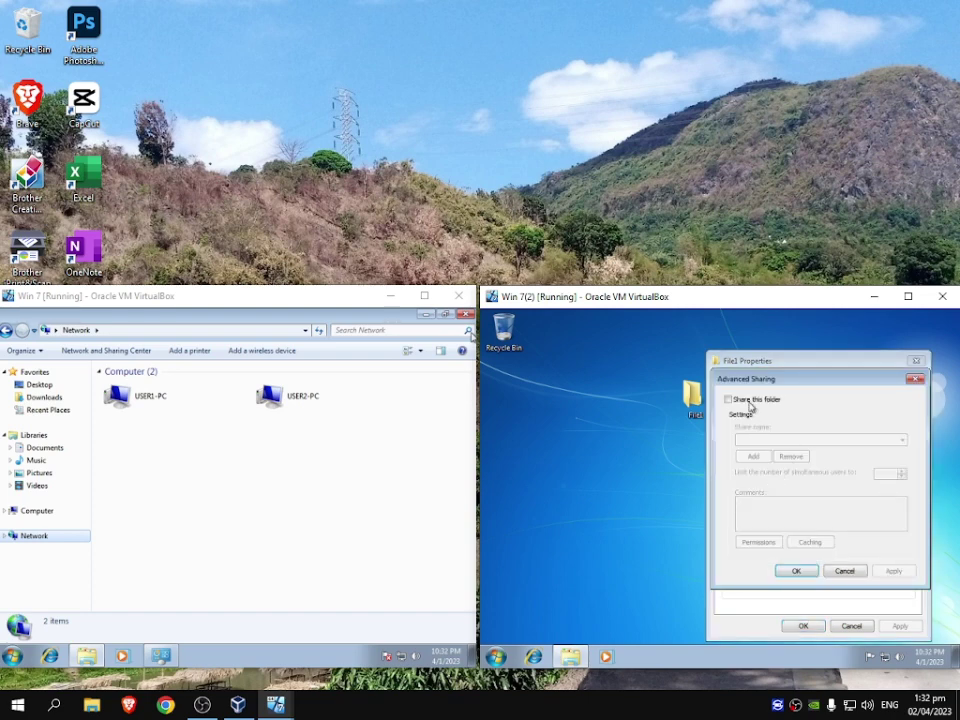
left_click(750, 400)
Remove the Everyone entry from File1's share permissions.
left_click(758, 541)
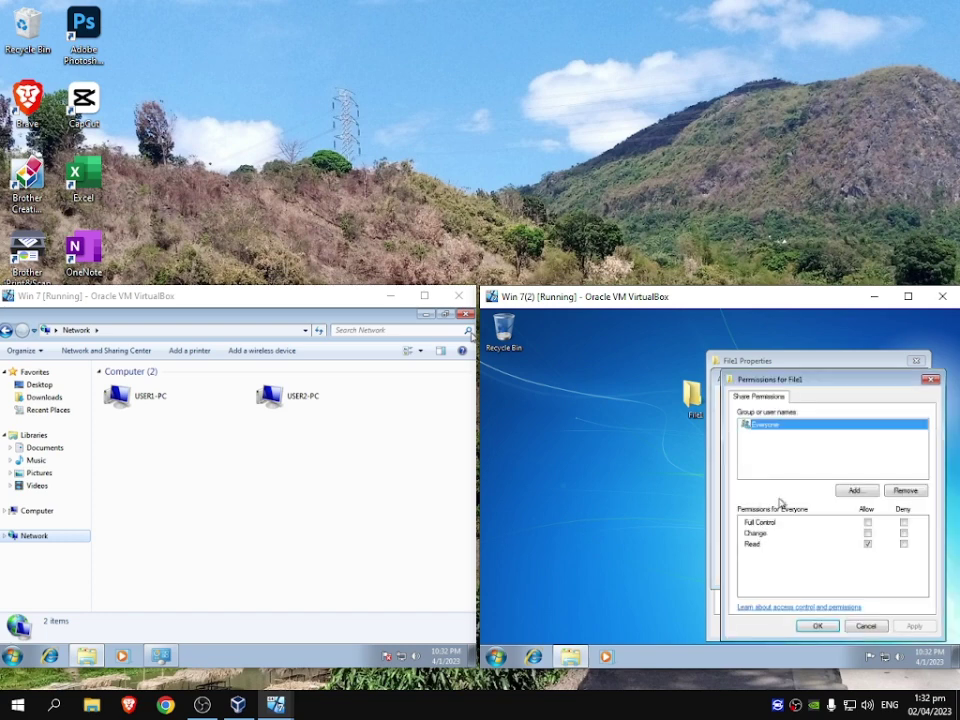
left_click(867, 522)
left_click(904, 490)
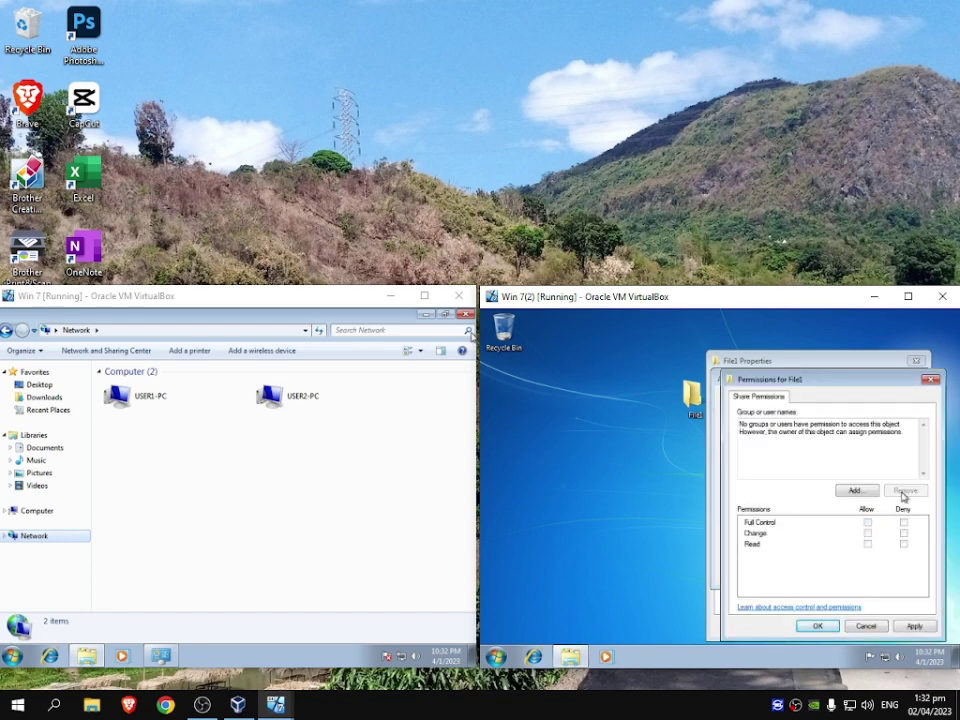
Find and add the Everyone group to File1's share permissions, allow it Full Control, and confirm.
left_click(853, 490)
left_click(714, 525)
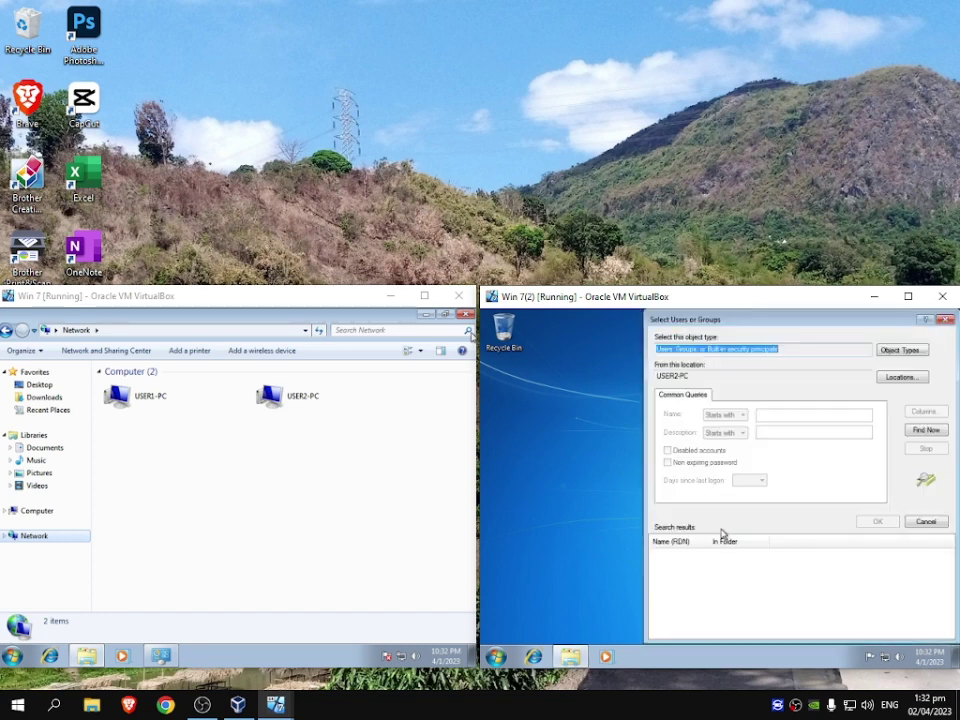
left_click(926, 429)
scroll(800, 591, "down", 2)
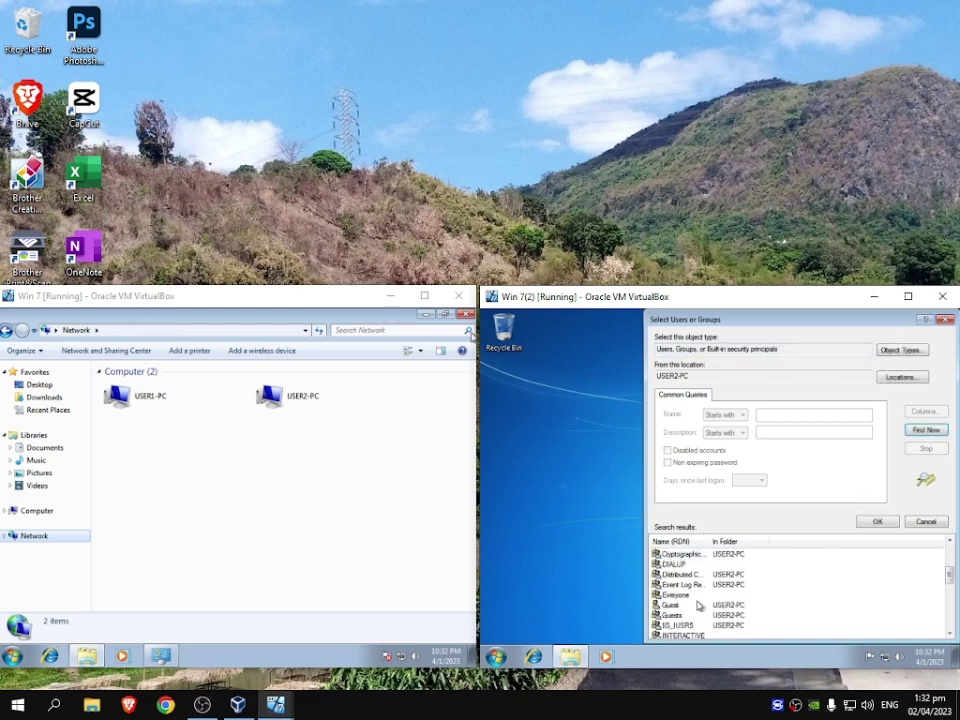
double_click(700, 591)
left_click(877, 524)
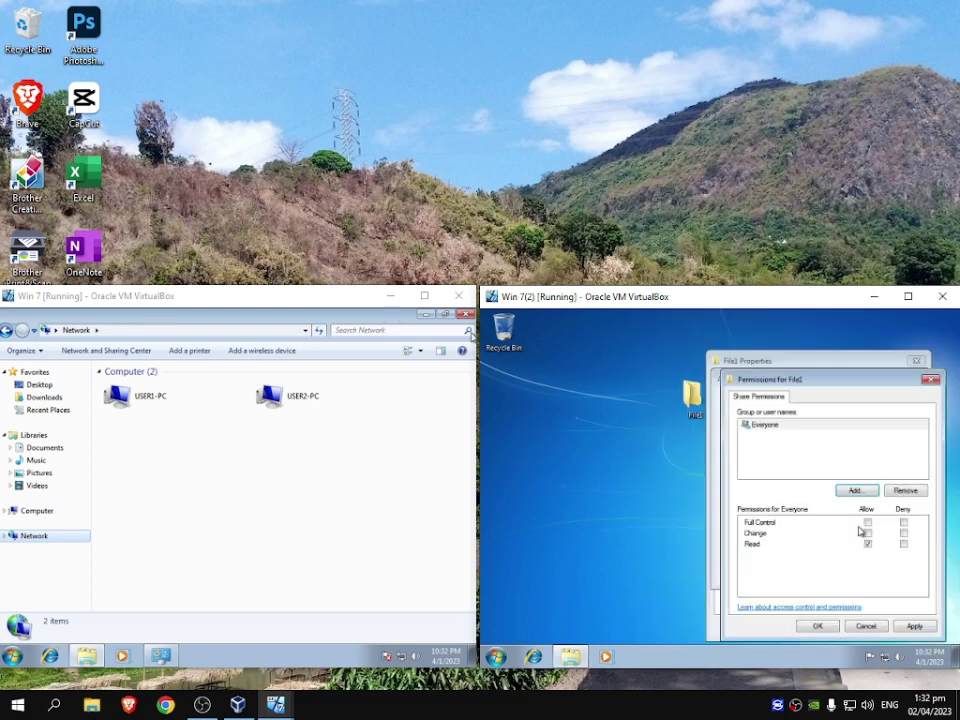
left_click(867, 522)
left_click(817, 626)
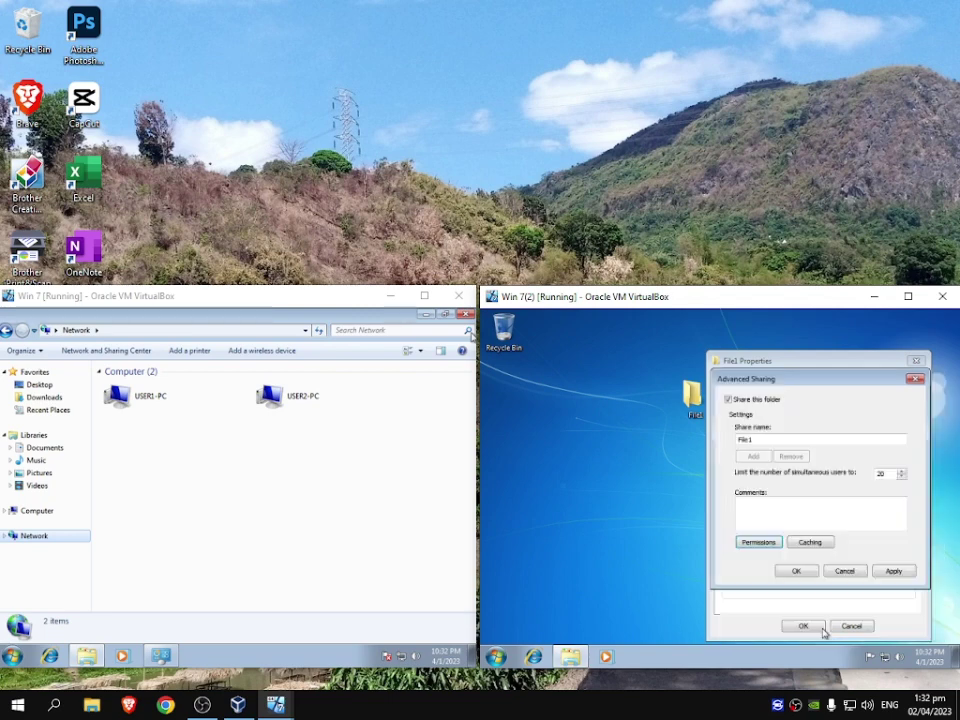
Accept File1's offline caching settings and apply its advanced sharing settings.
left_click(812, 543)
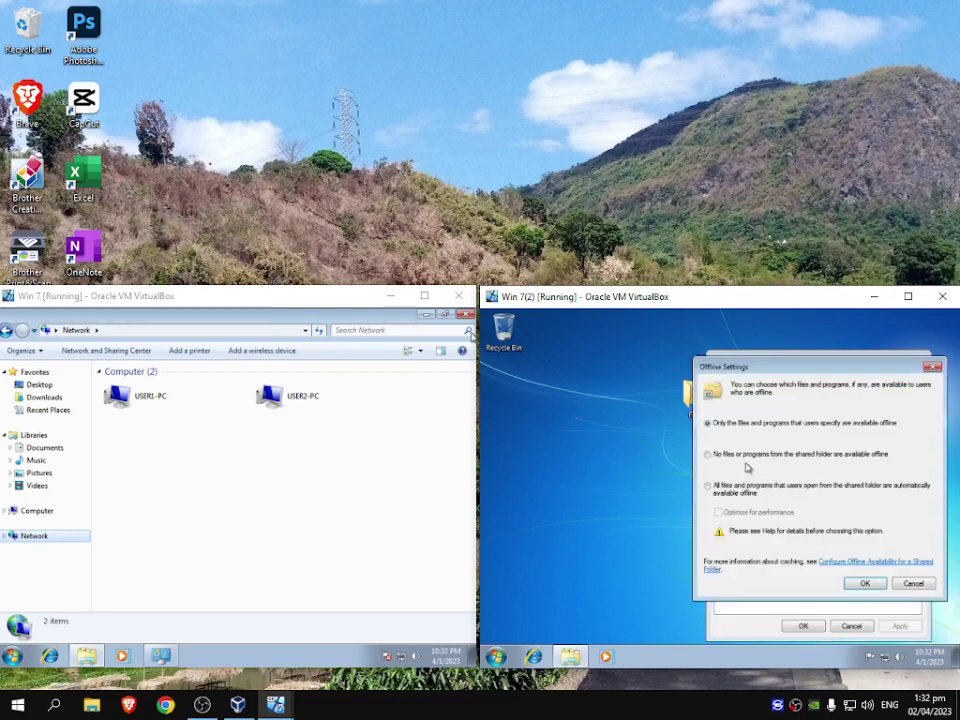
left_click(882, 583)
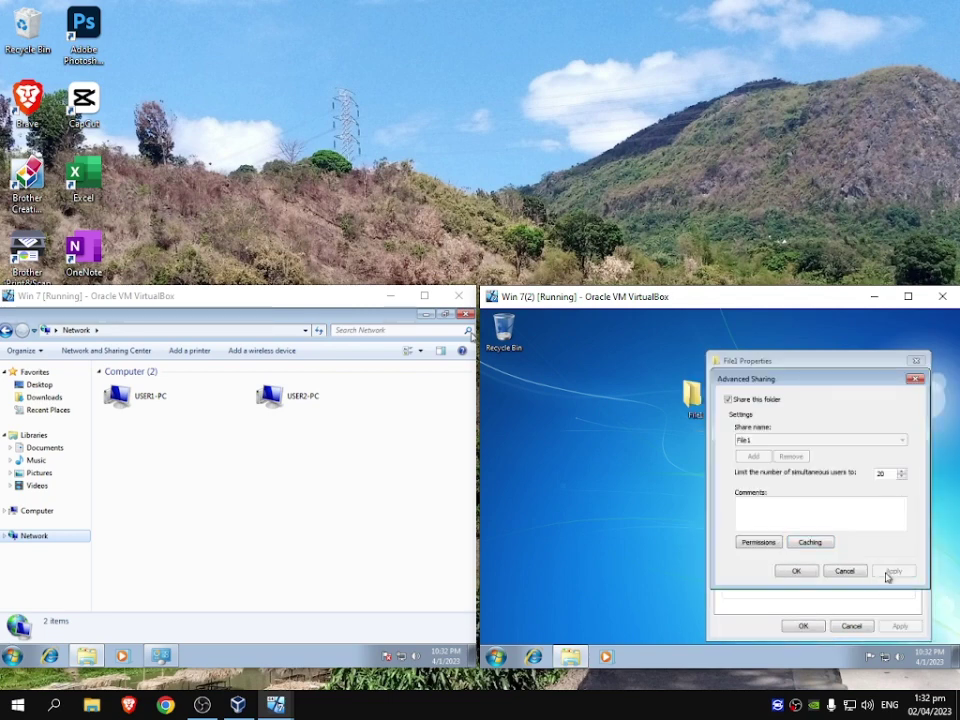
left_click(798, 572)
View File1's advanced security settings, close them, and open the folder's security permissions for editing.
left_click(786, 378)
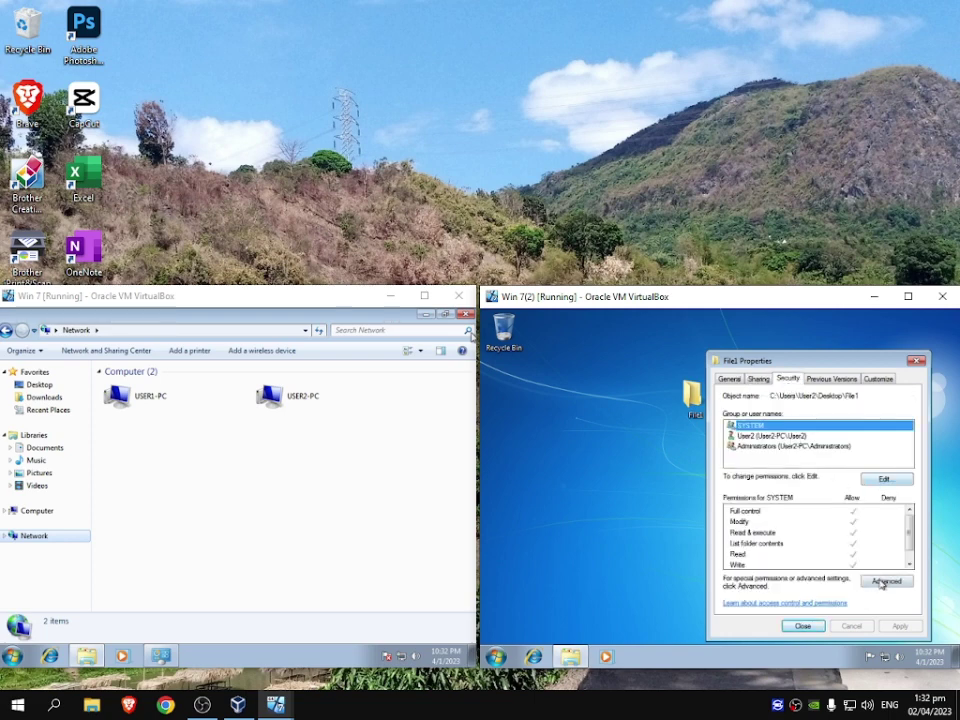
left_click(884, 581)
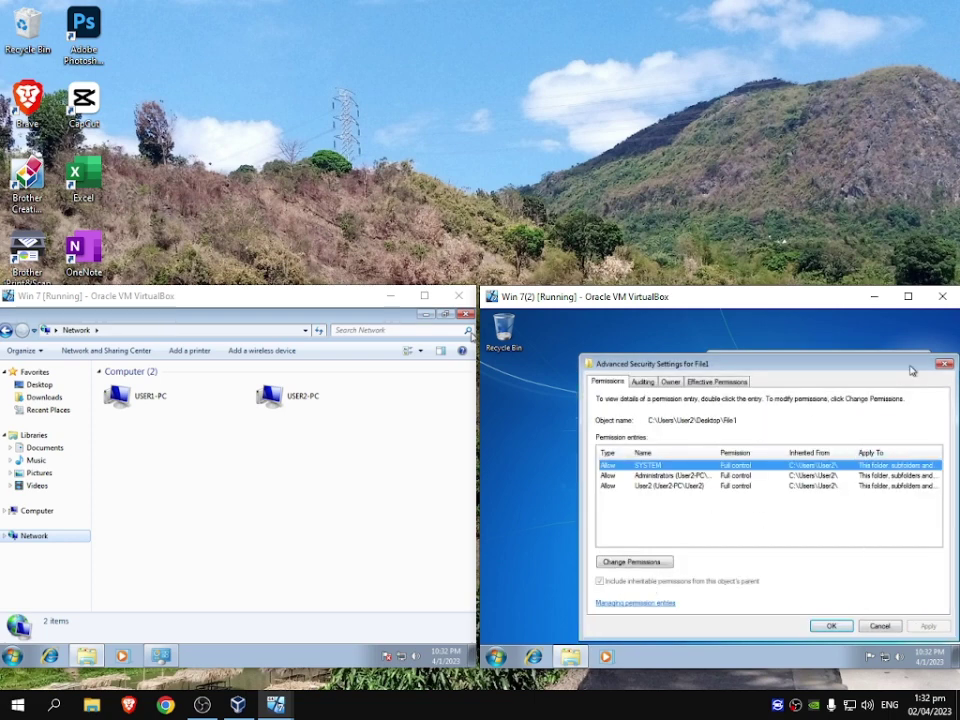
left_click(944, 364)
left_click(881, 481)
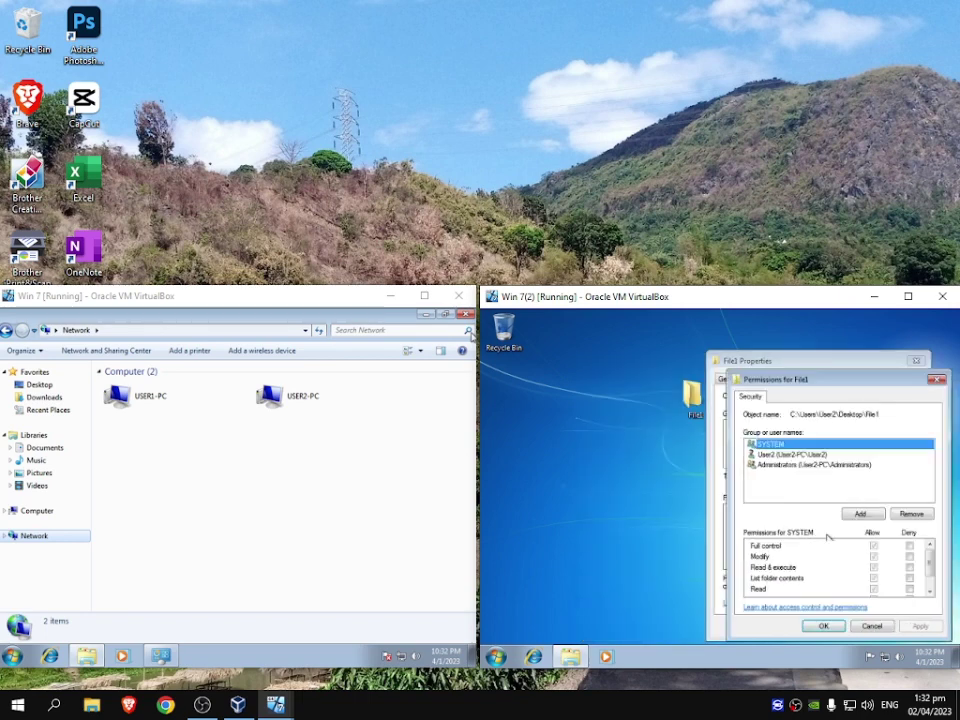
Find and add the Everyone group to File1's security permissions, allow it Full control, and close the folder's properties.
left_click(878, 514)
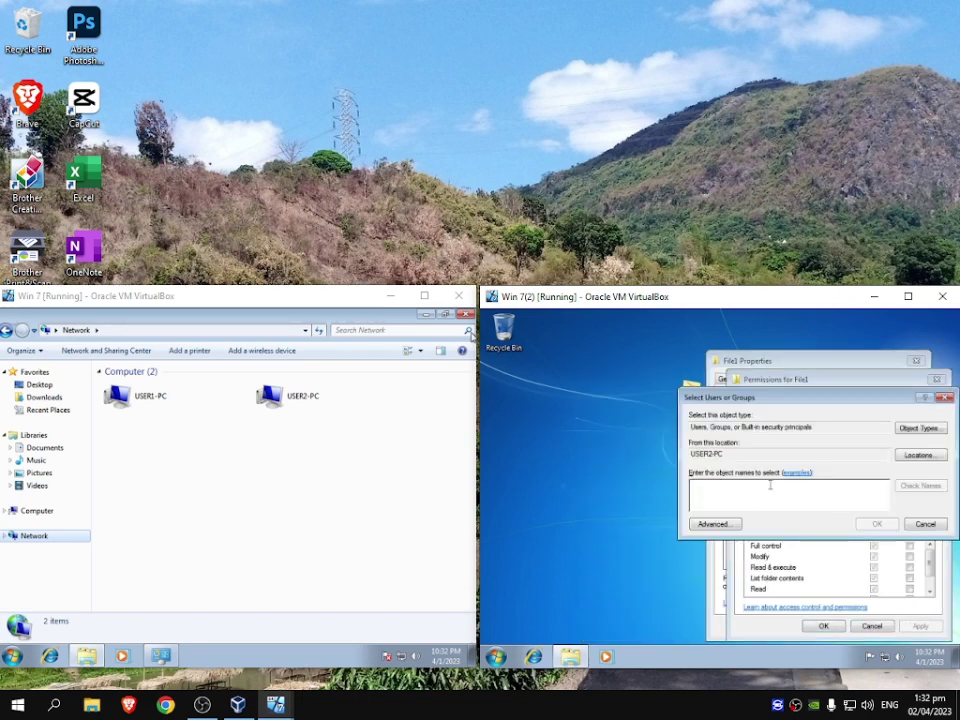
left_click(733, 523)
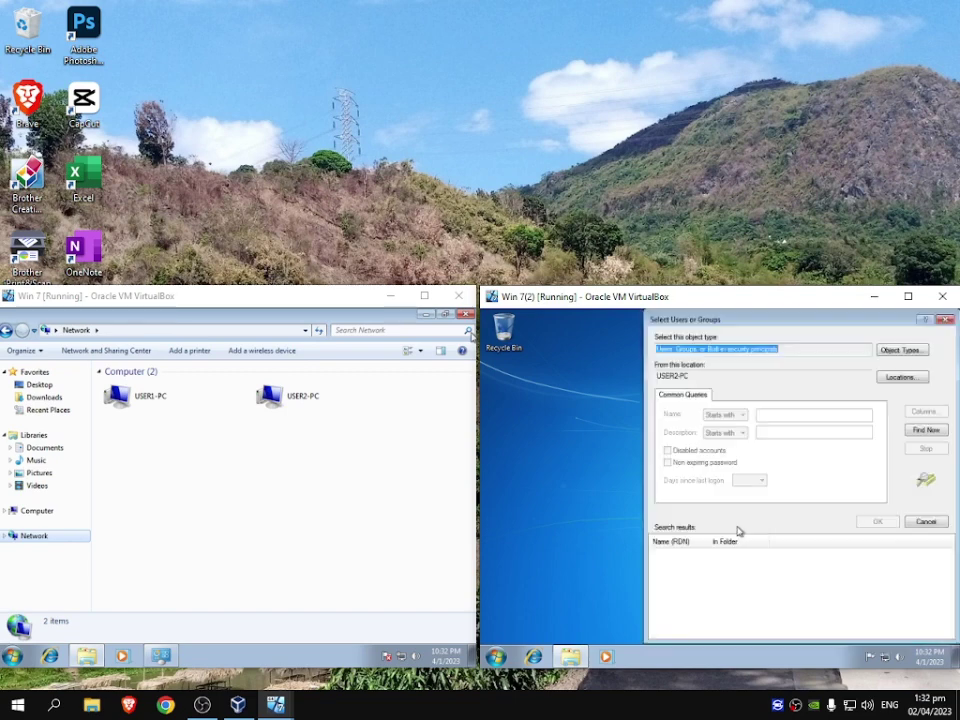
left_click(926, 430)
scroll(718, 600, "down", 5)
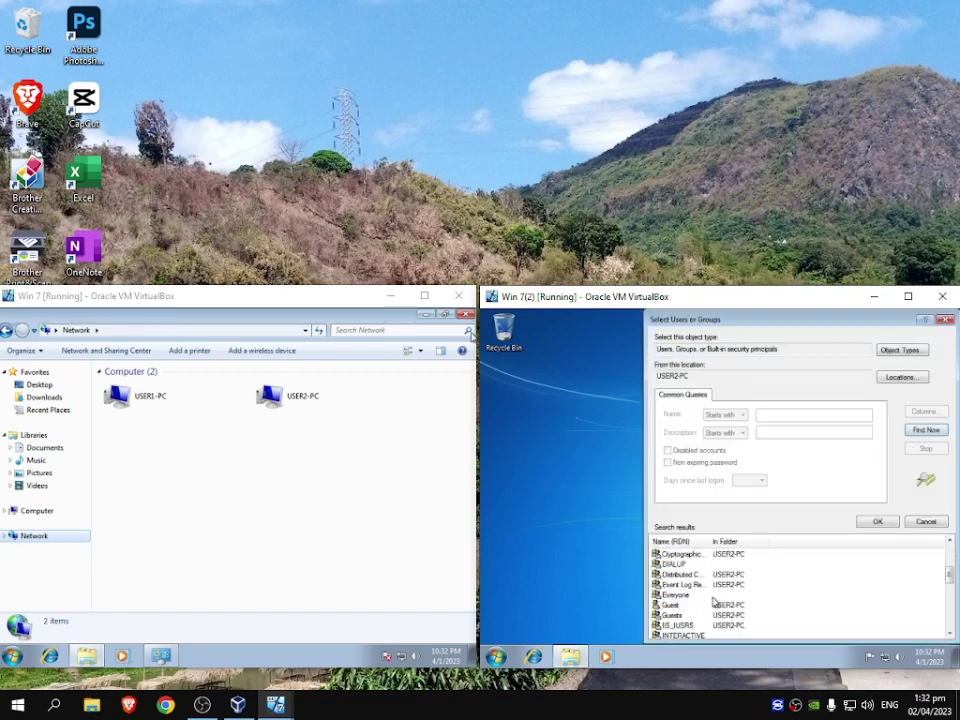
scroll(686, 590, "up", 1)
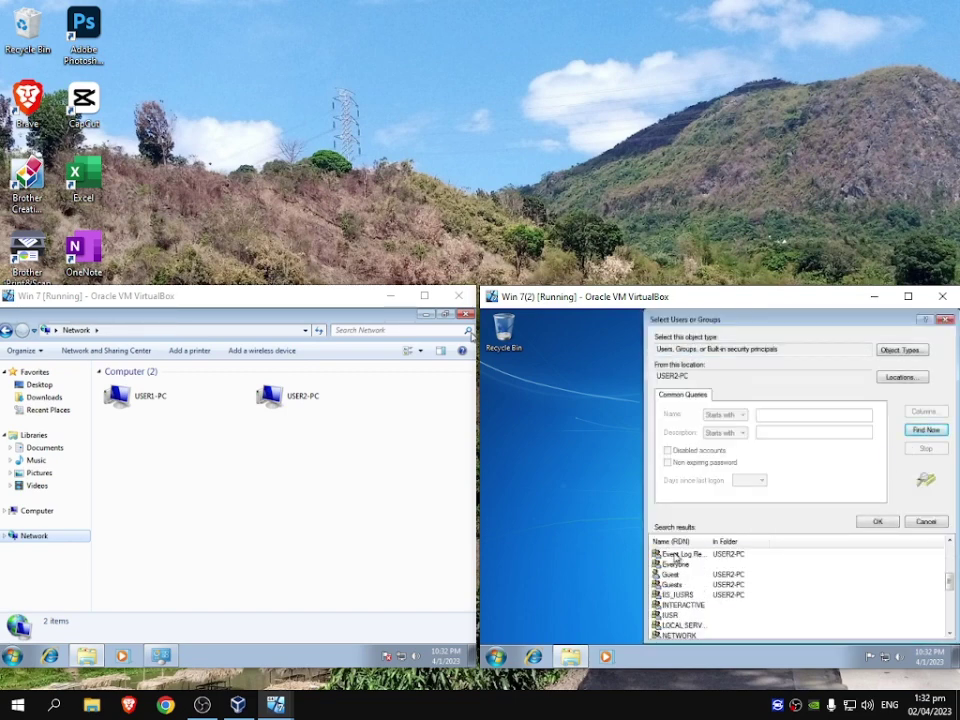
double_click(675, 563)
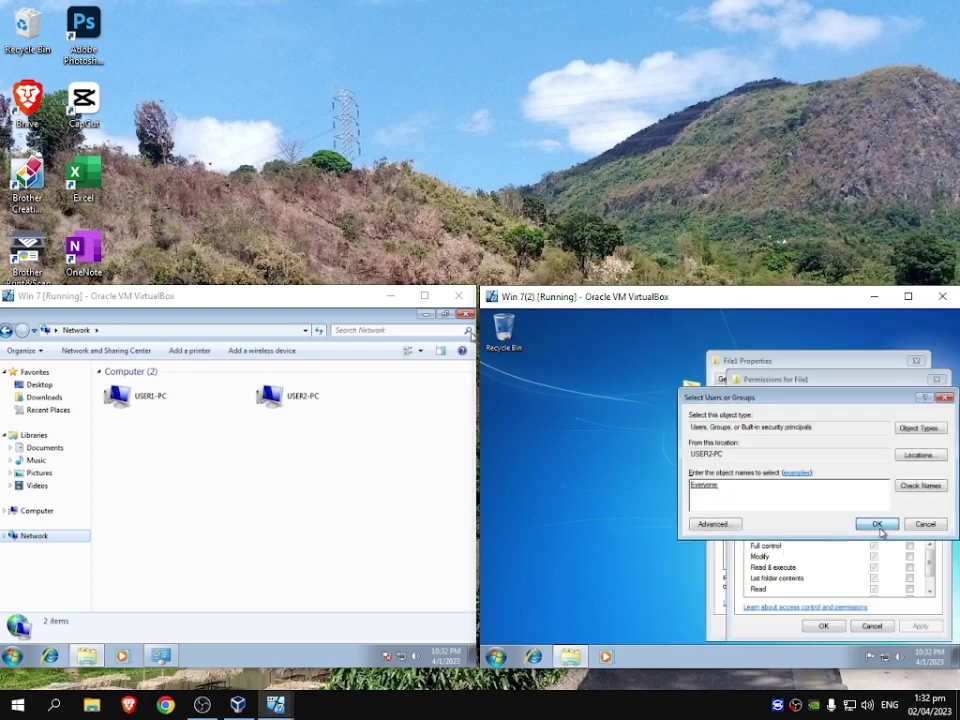
left_click(877, 525)
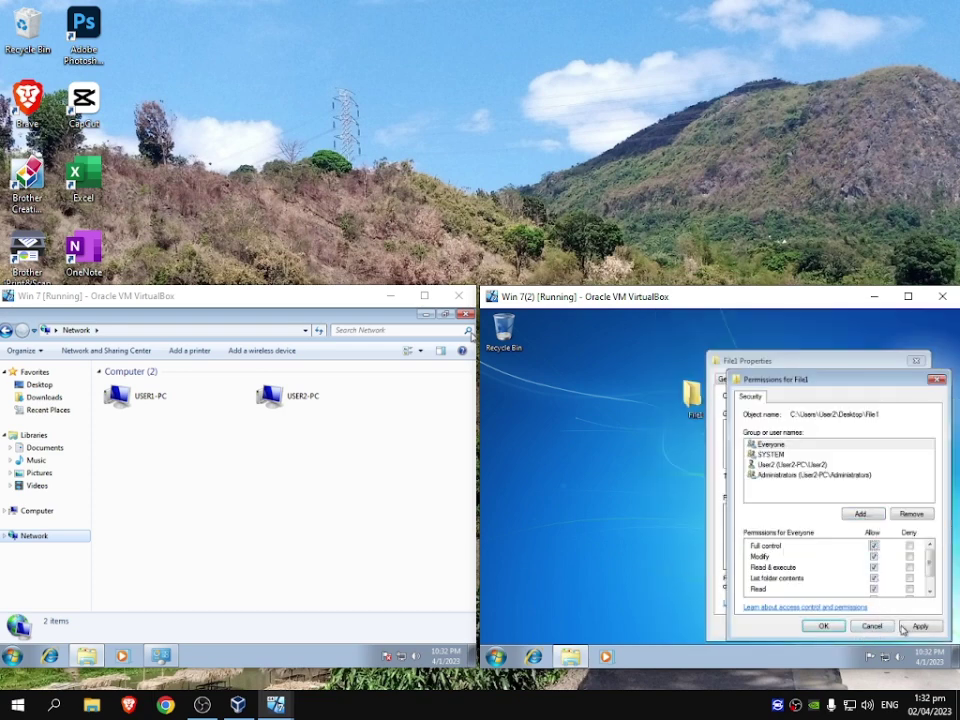
left_click(823, 626)
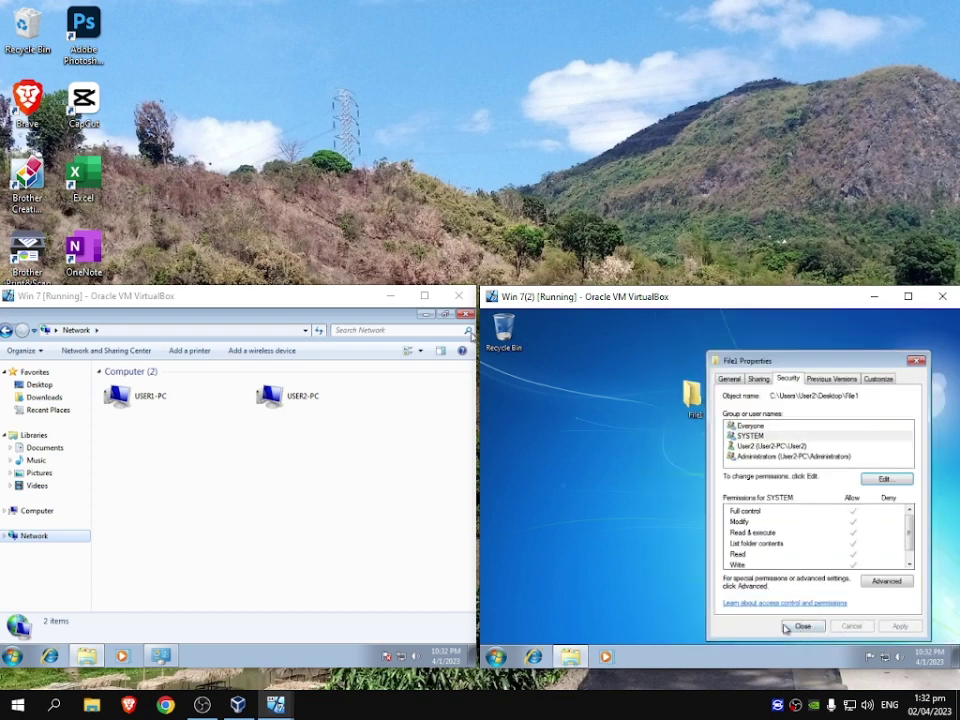
left_click(797, 627)
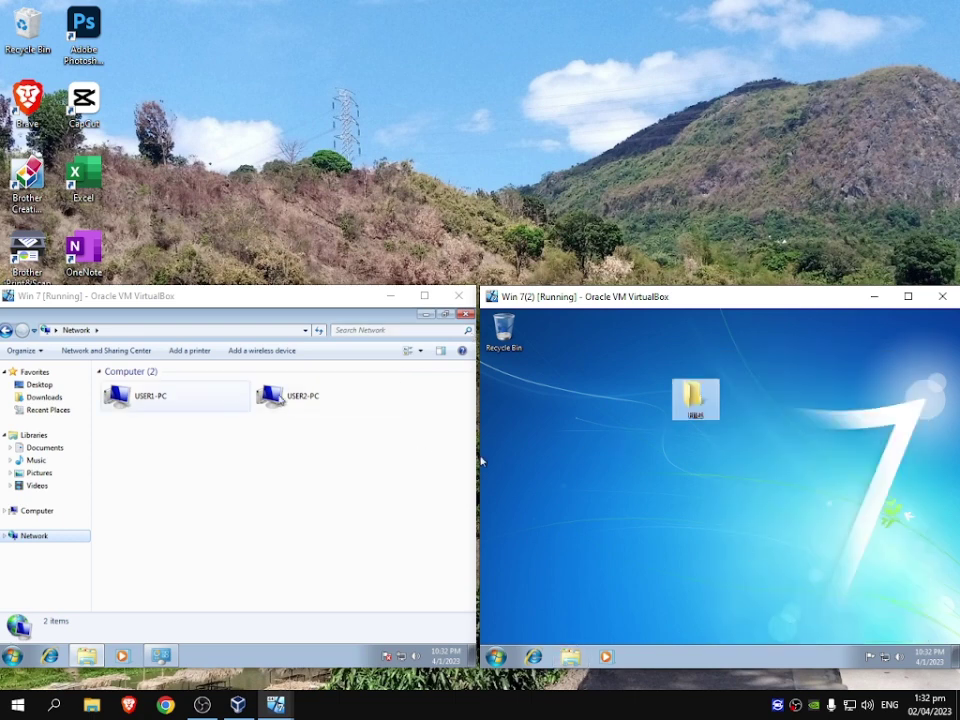
Open USER1-PC in the Win 7 machine's network view to look at its shared items.
double_click(158, 394)
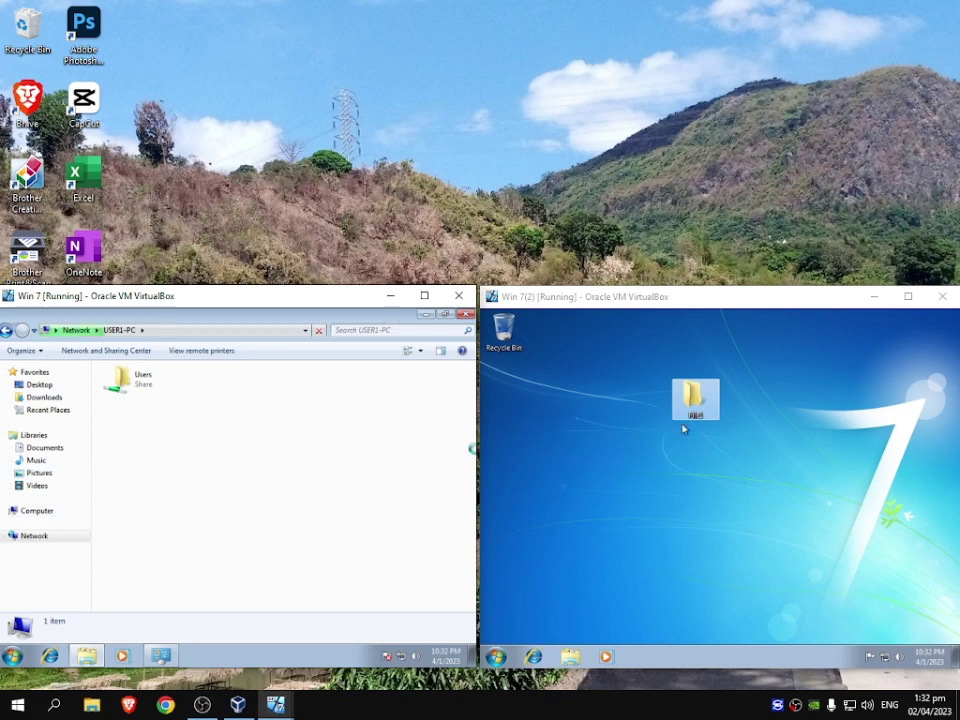
Open the File1 folder on Win 7(2) and create a text document named Test File inside it.
left_click(710, 405)
double_click(710, 405)
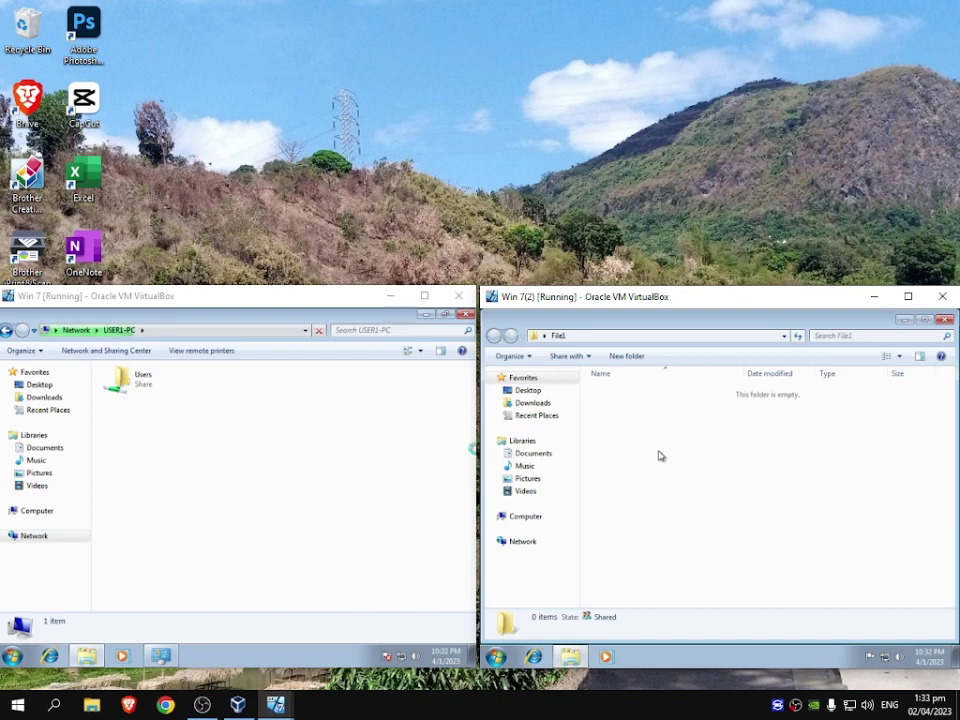
right_click(640, 426)
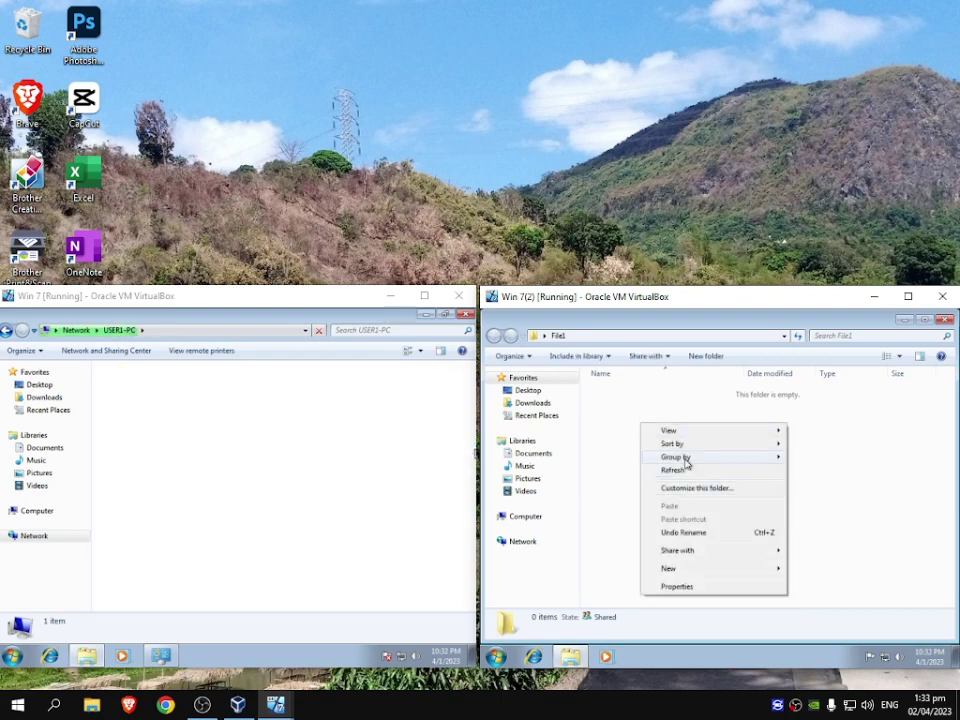
mouse_move(680, 568)
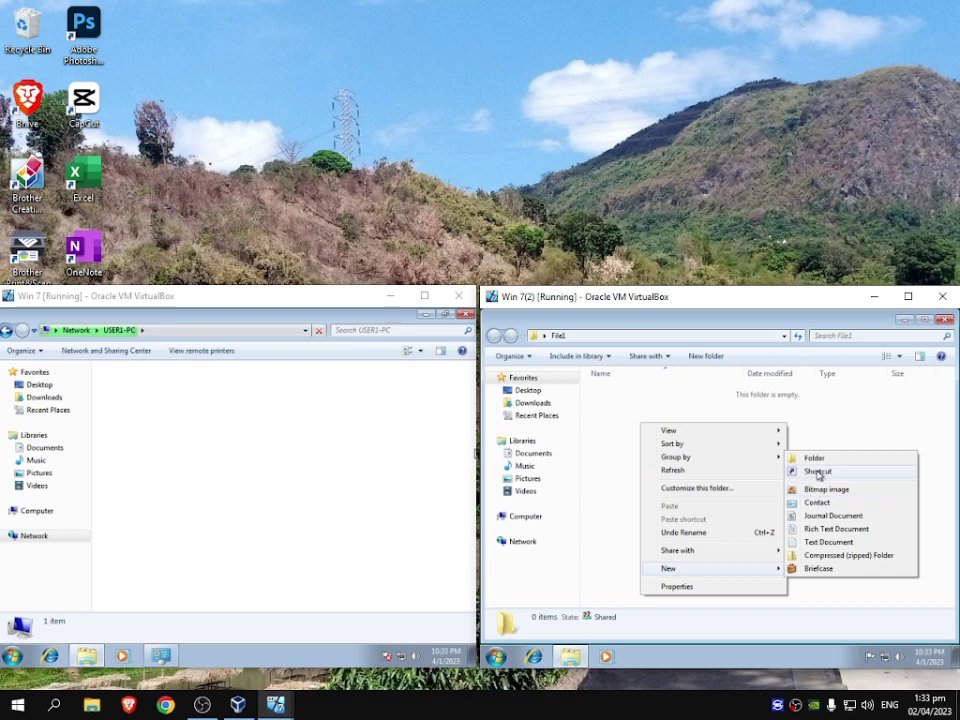
left_click(812, 542)
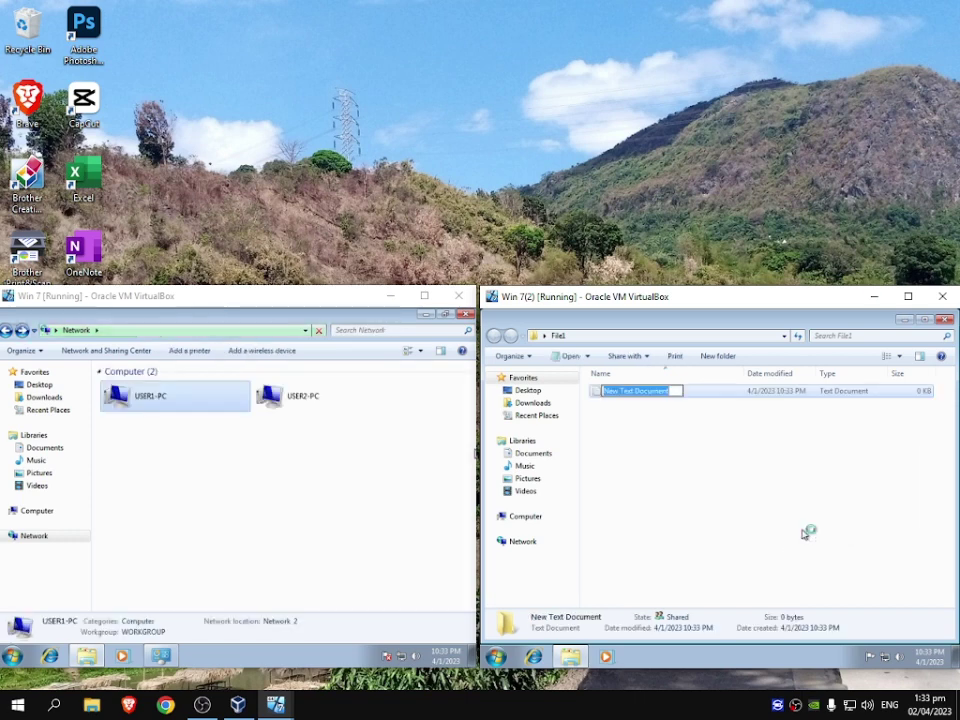
type("Test File")
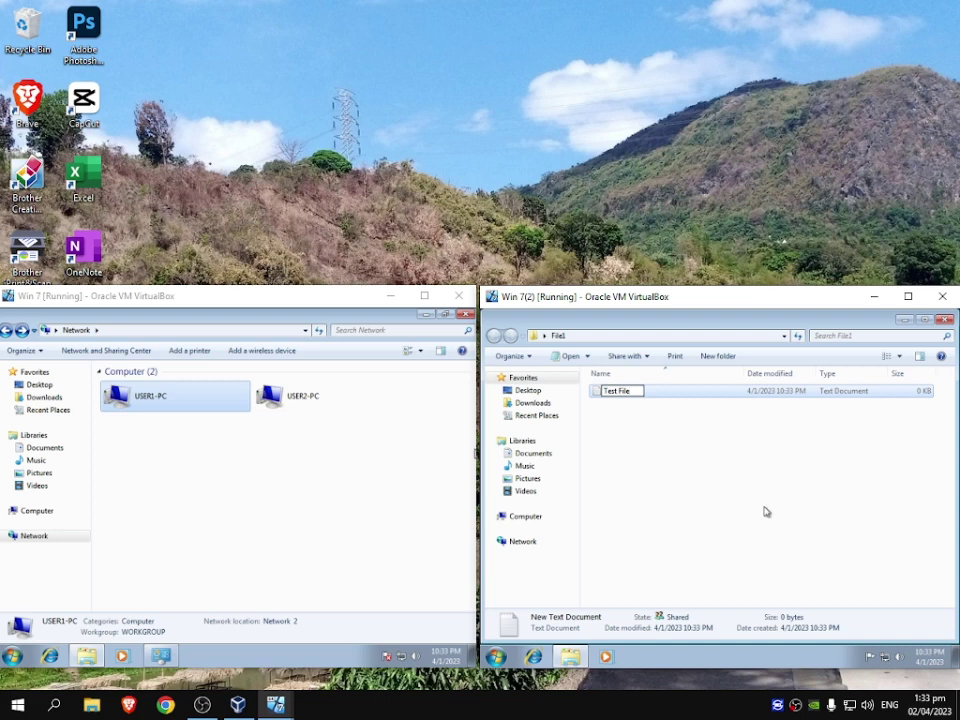
left_click(765, 511)
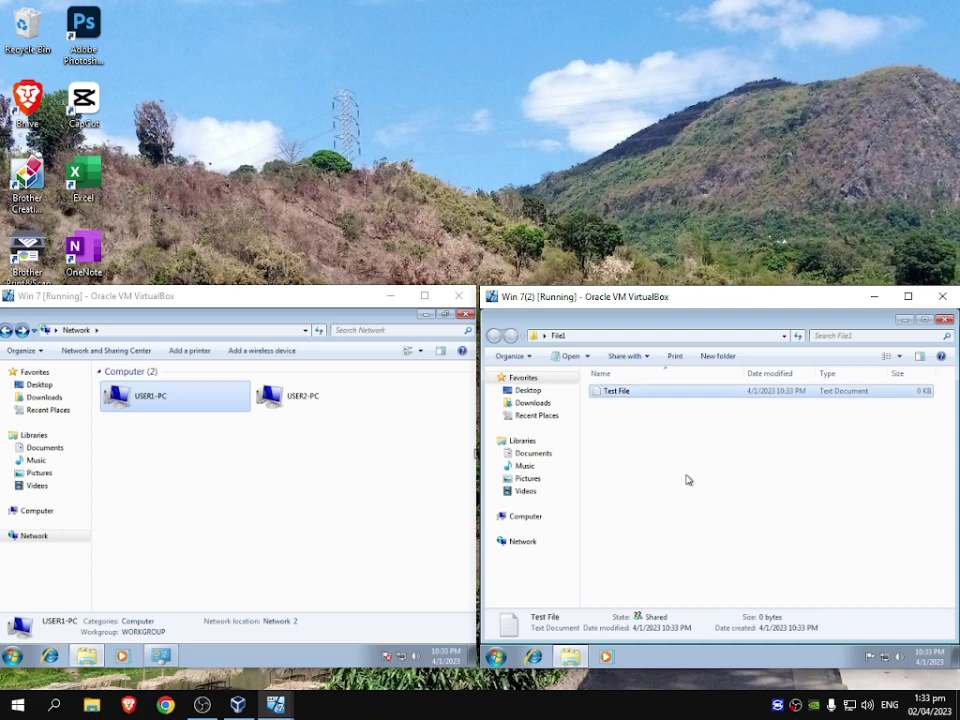
From Win 7, open USER2-PC's shared File1 folder to check its contents, and close the folder windows on both machines.
left_click(330, 440)
left_click(334, 400)
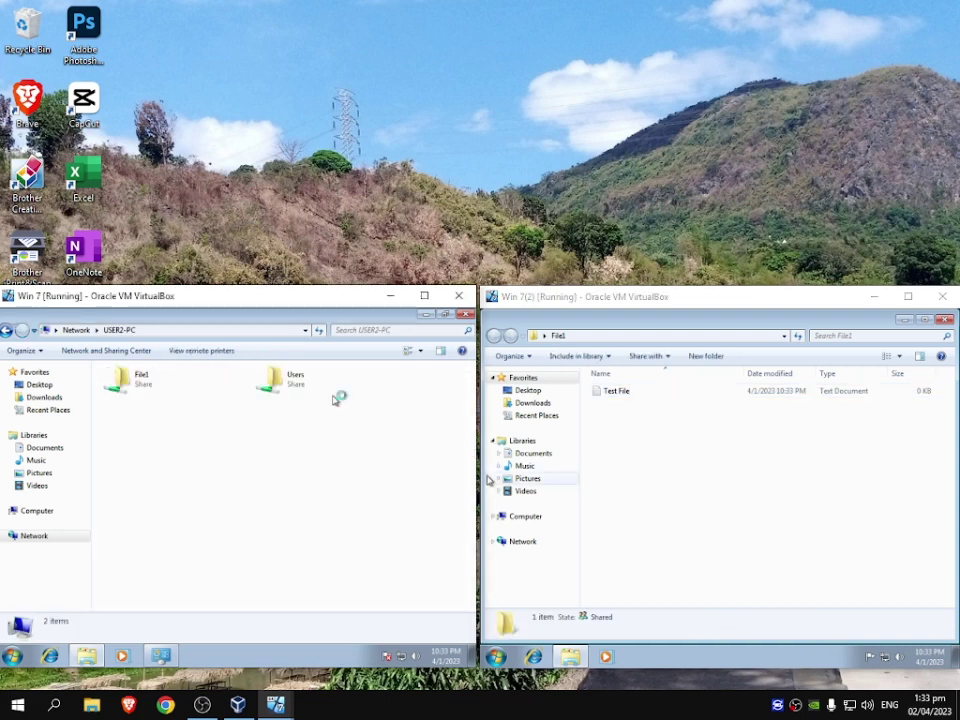
double_click(141, 378)
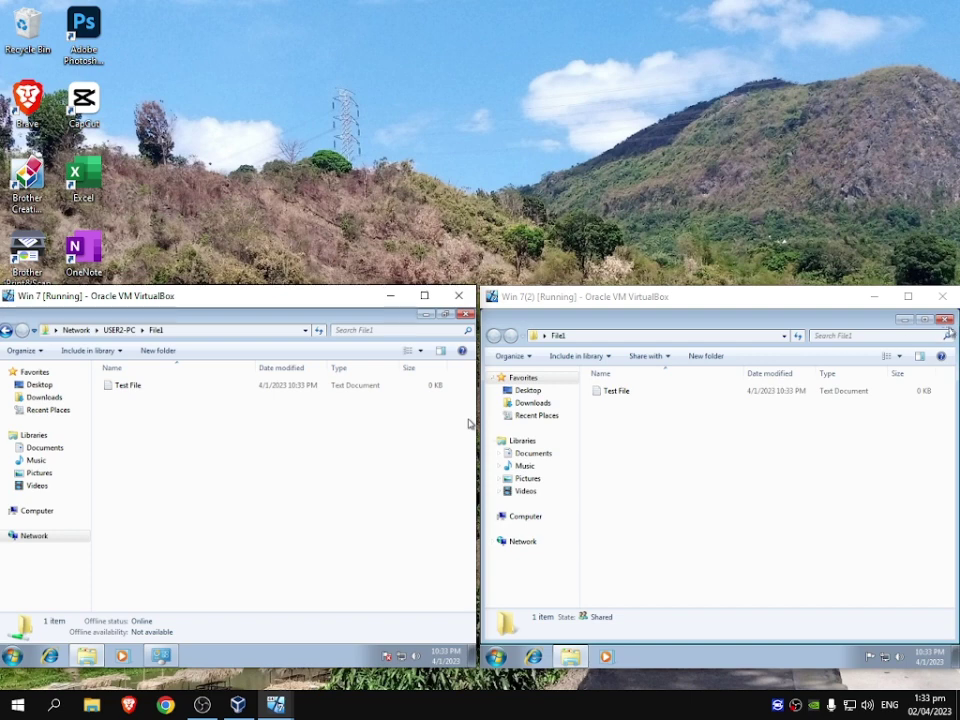
left_click(945, 319)
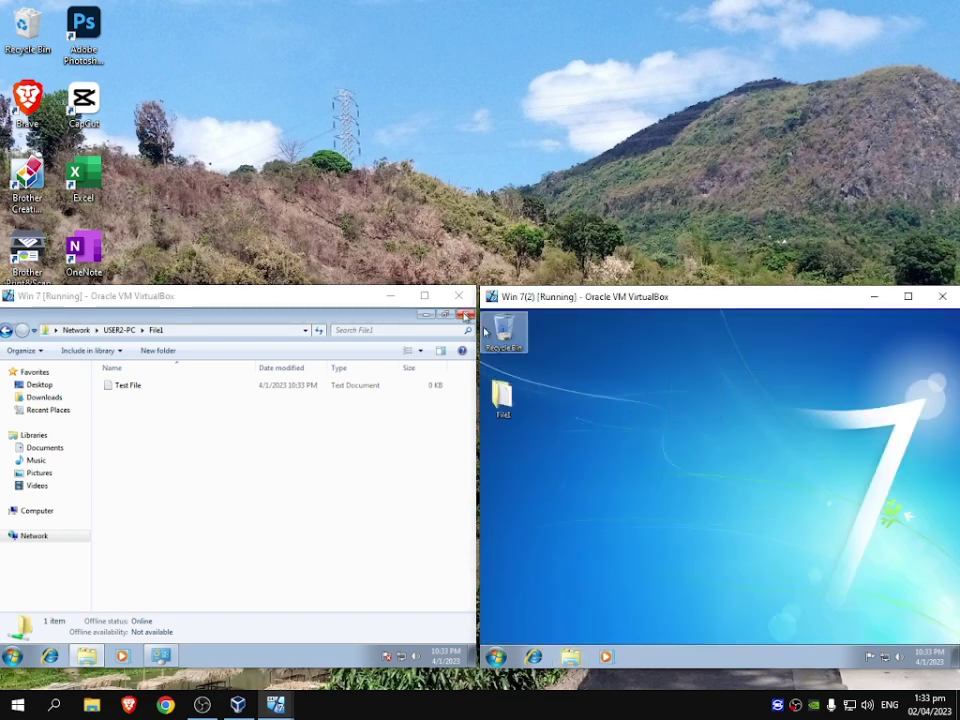
left_click(465, 314)
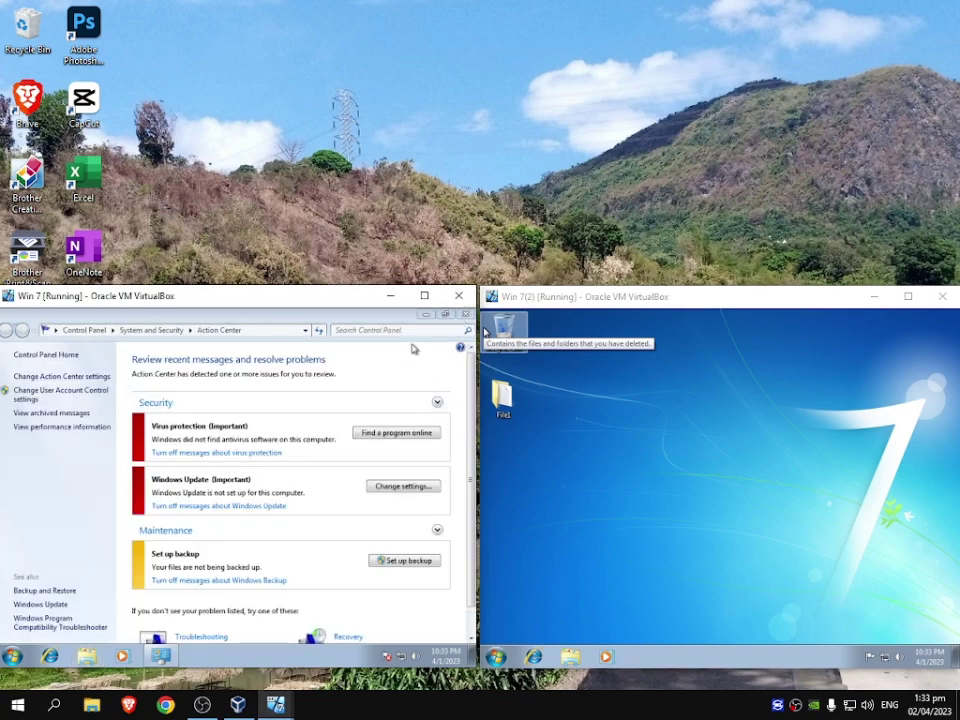